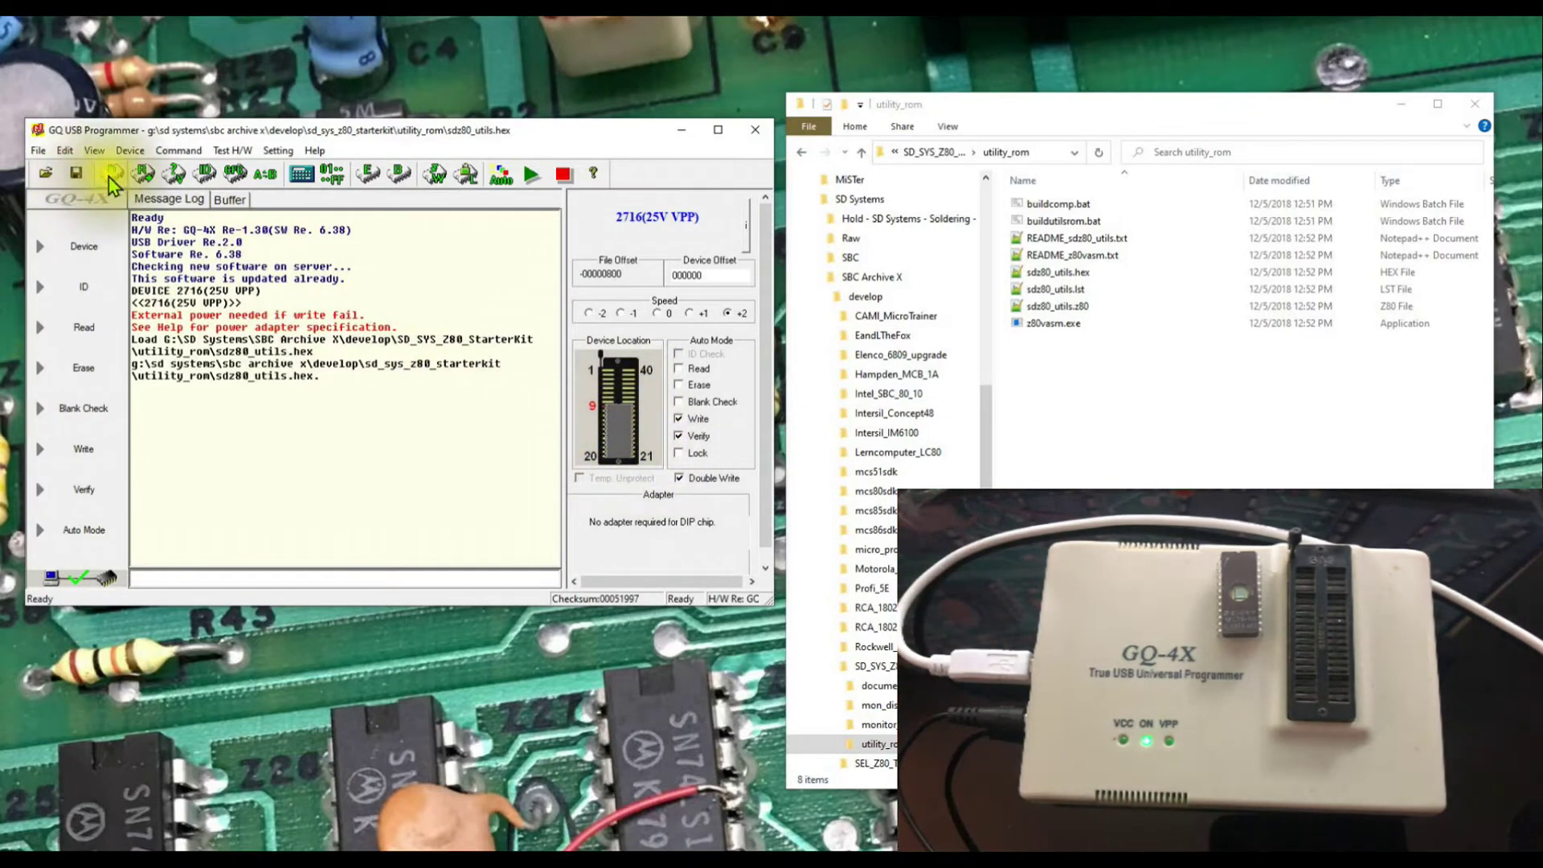
Filter the device list to EPROMs, search 'm2716', and select AM2716 as the target chip
left_click(111, 174)
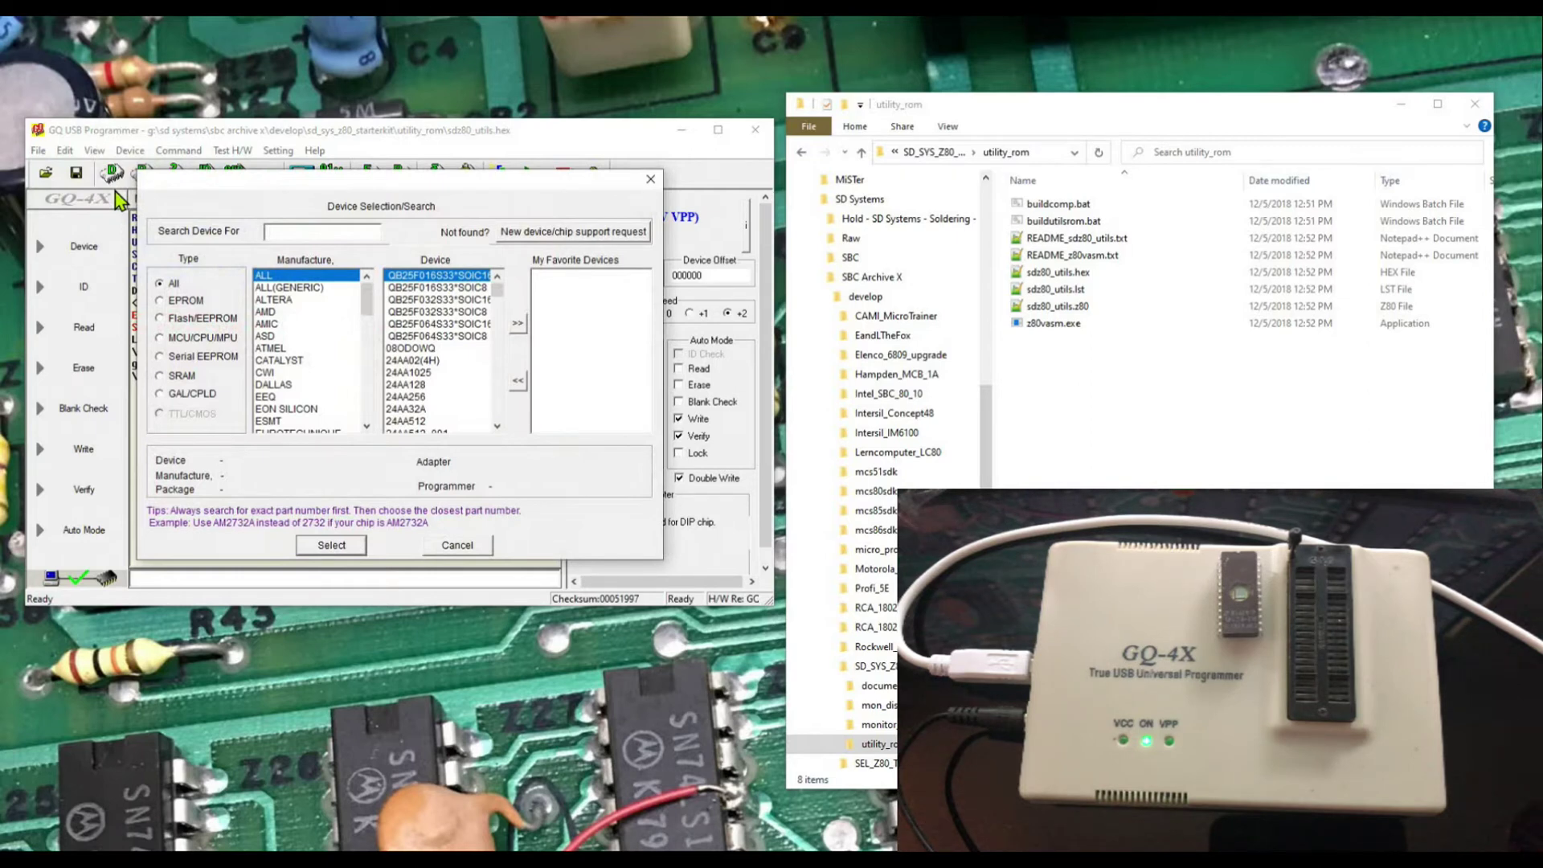
left_click(173, 300)
left_click(294, 231)
type("m")
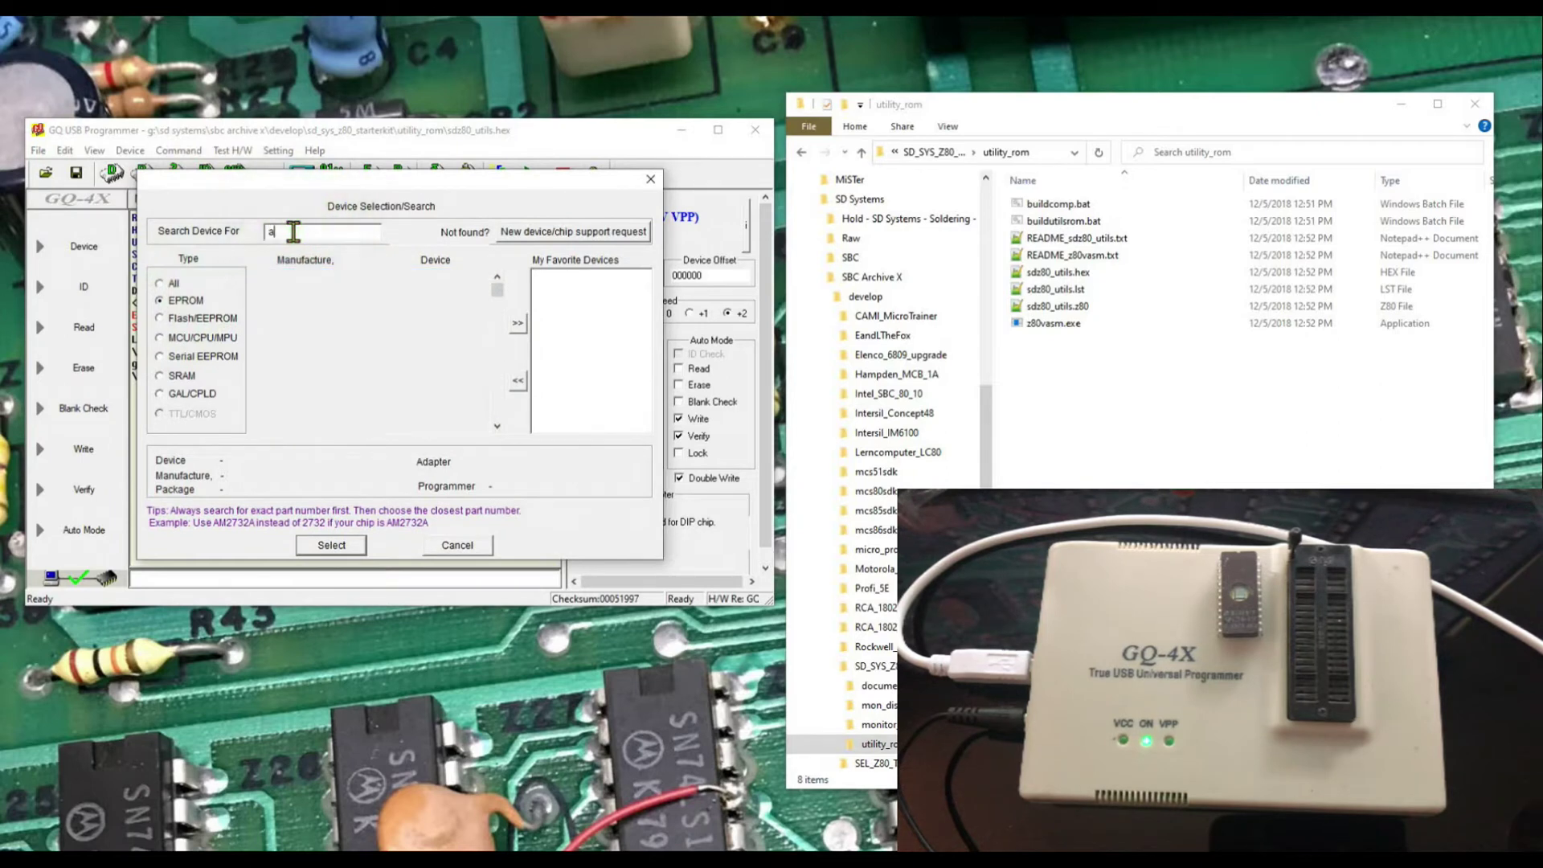
type("27")
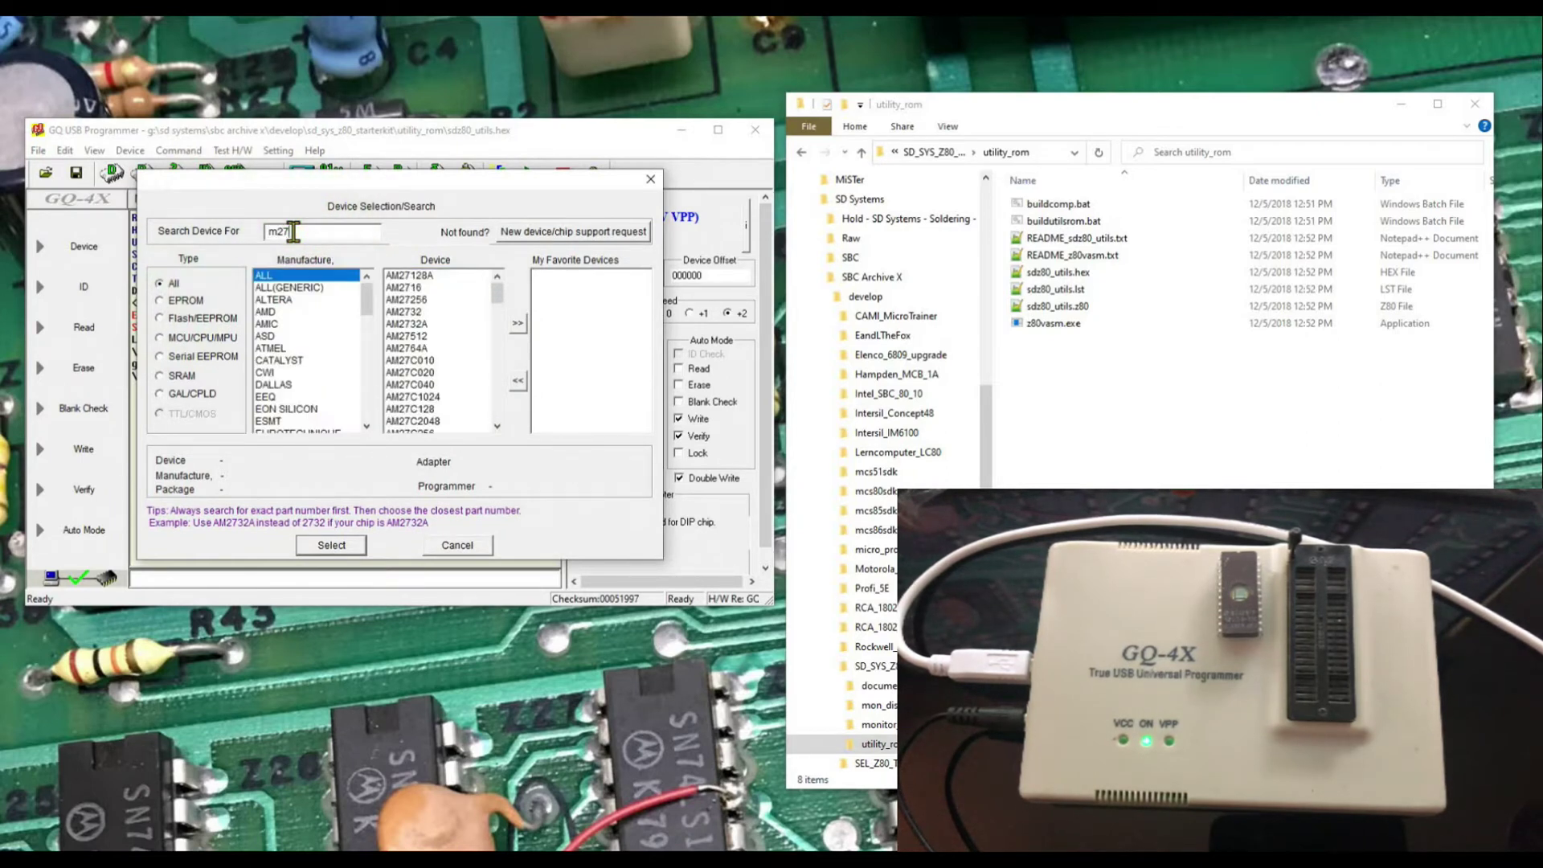
type("16")
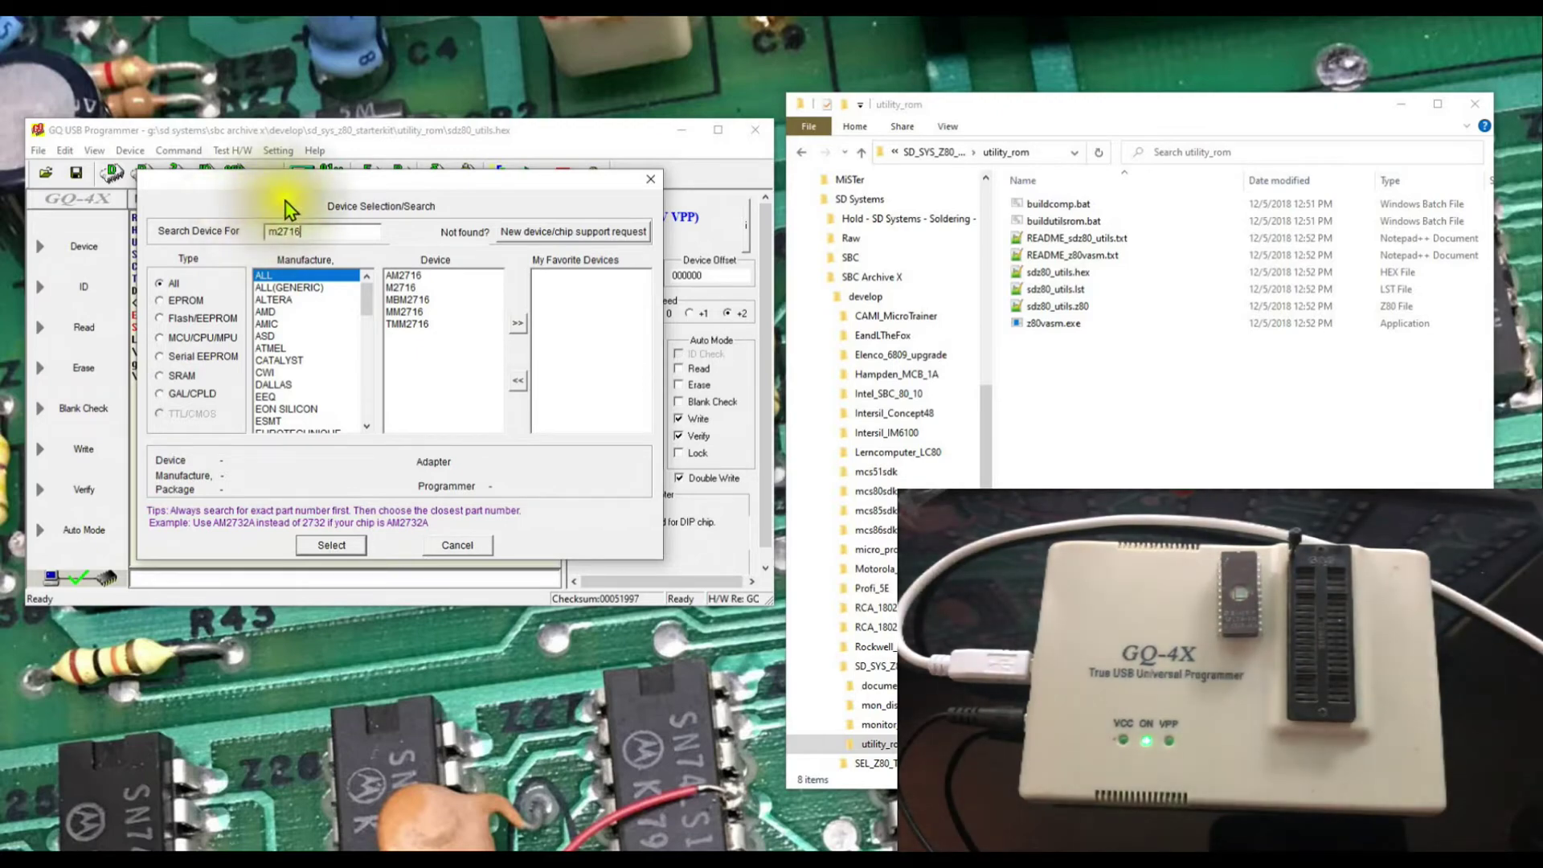
double_click(398, 277)
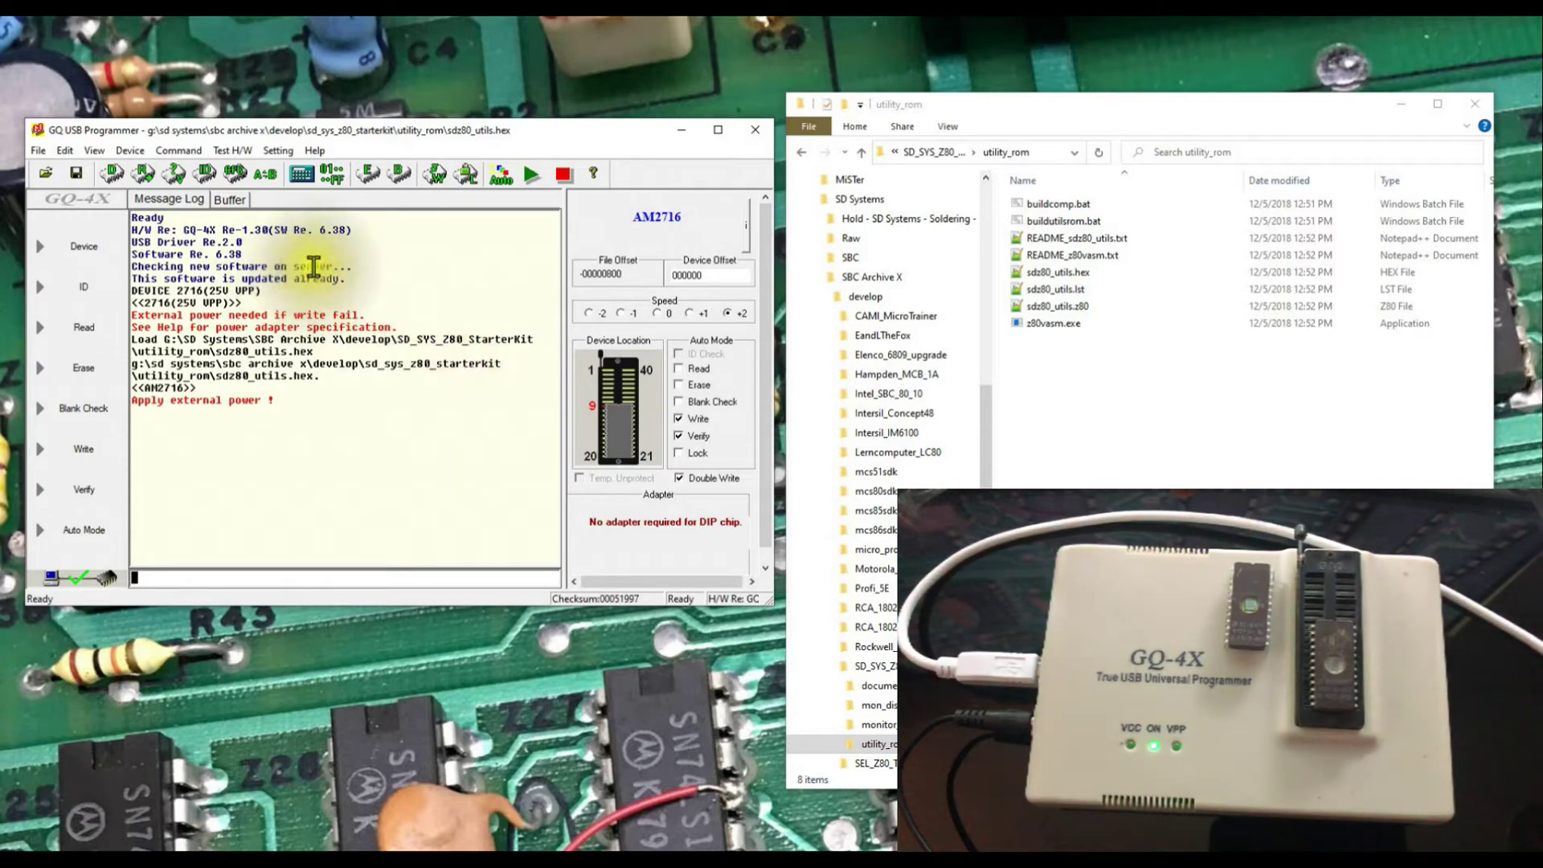
Run the blank check twice on the AM2716, getting 'Chip is blank' both times
left_click(400, 175)
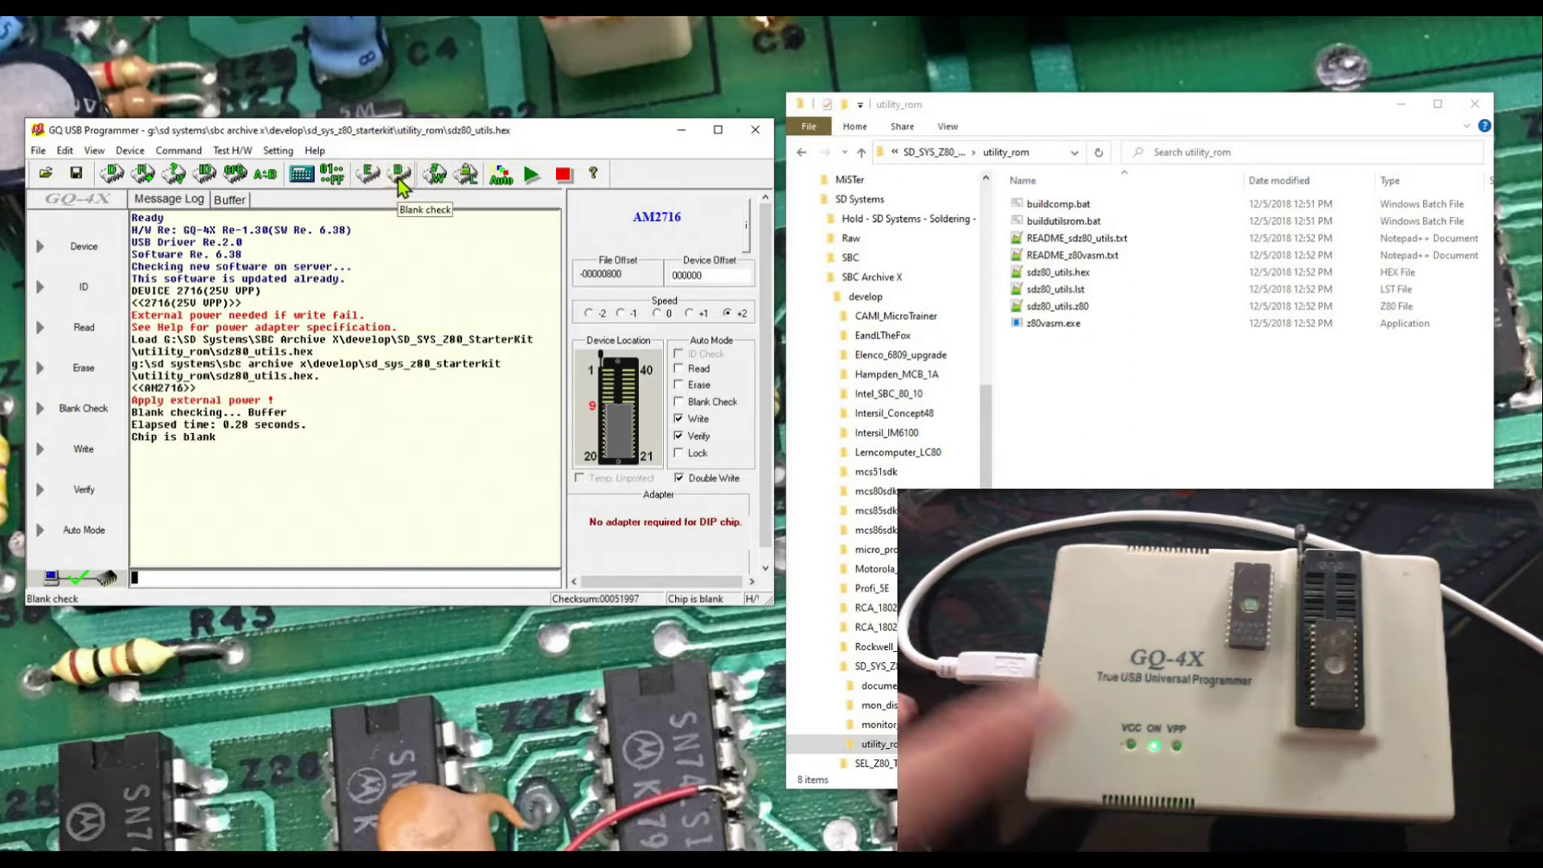
left_click(398, 181)
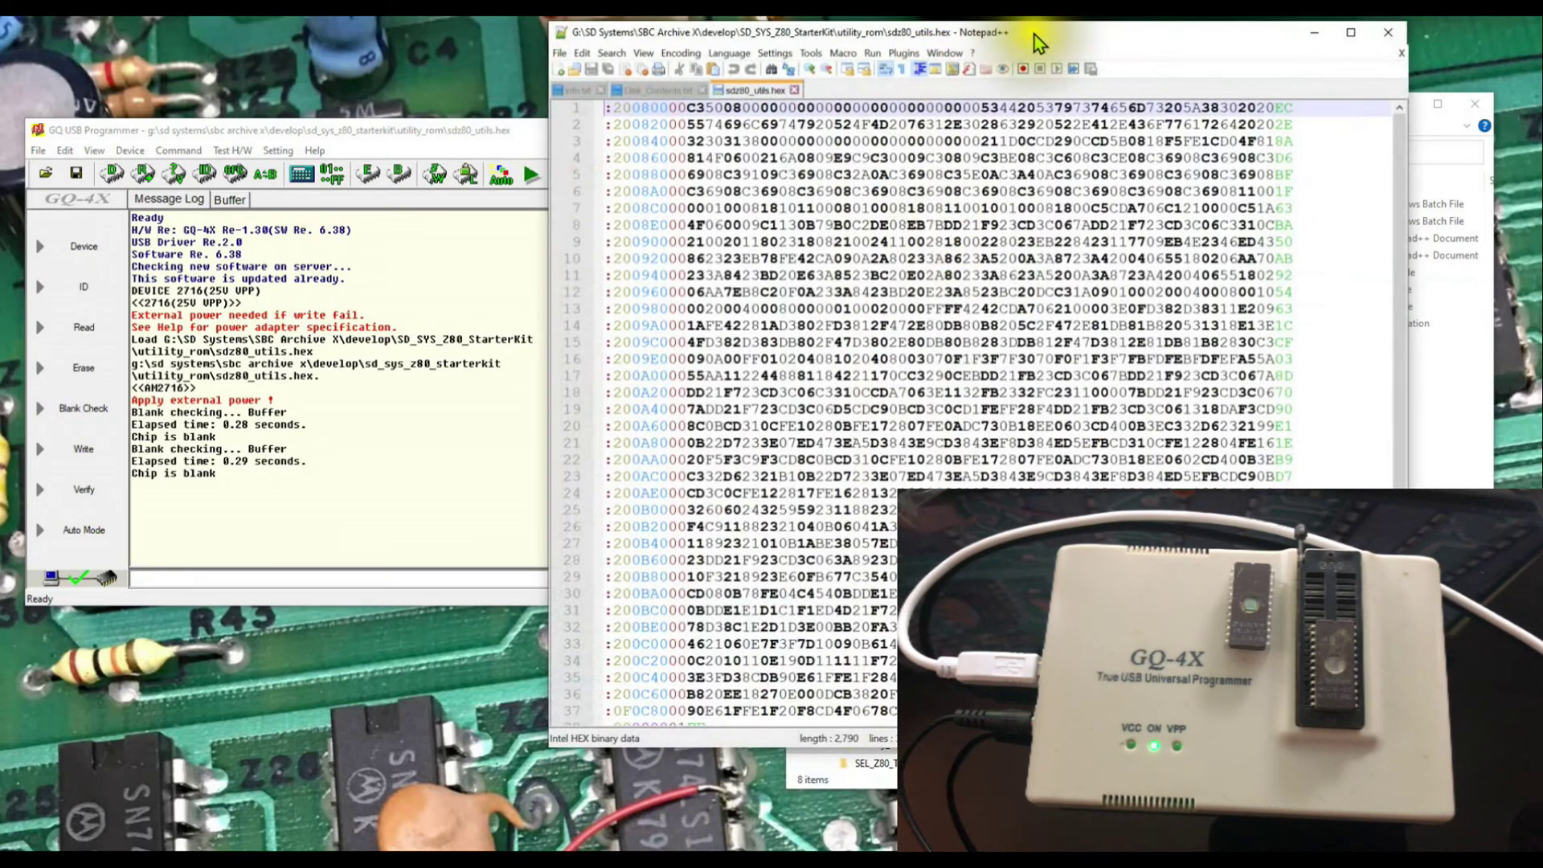
Highlight the 0800 load address on line 1 of sdz80_utils.hex, then bring up the programmer's Open dialog
left_click_drag(1034, 35, 1128, 74)
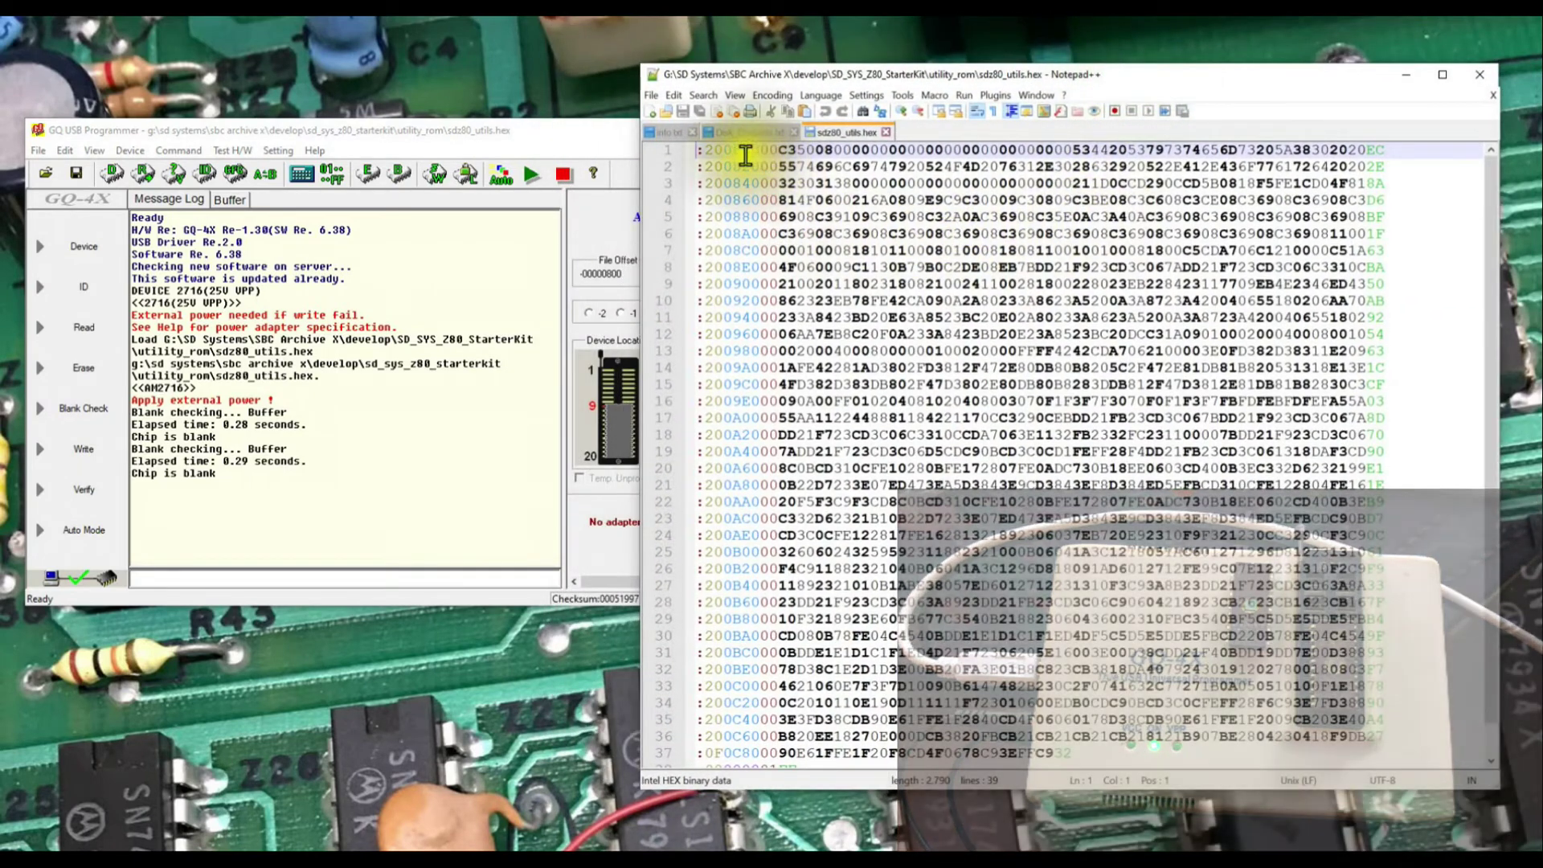
left_click_drag(722, 150, 767, 149)
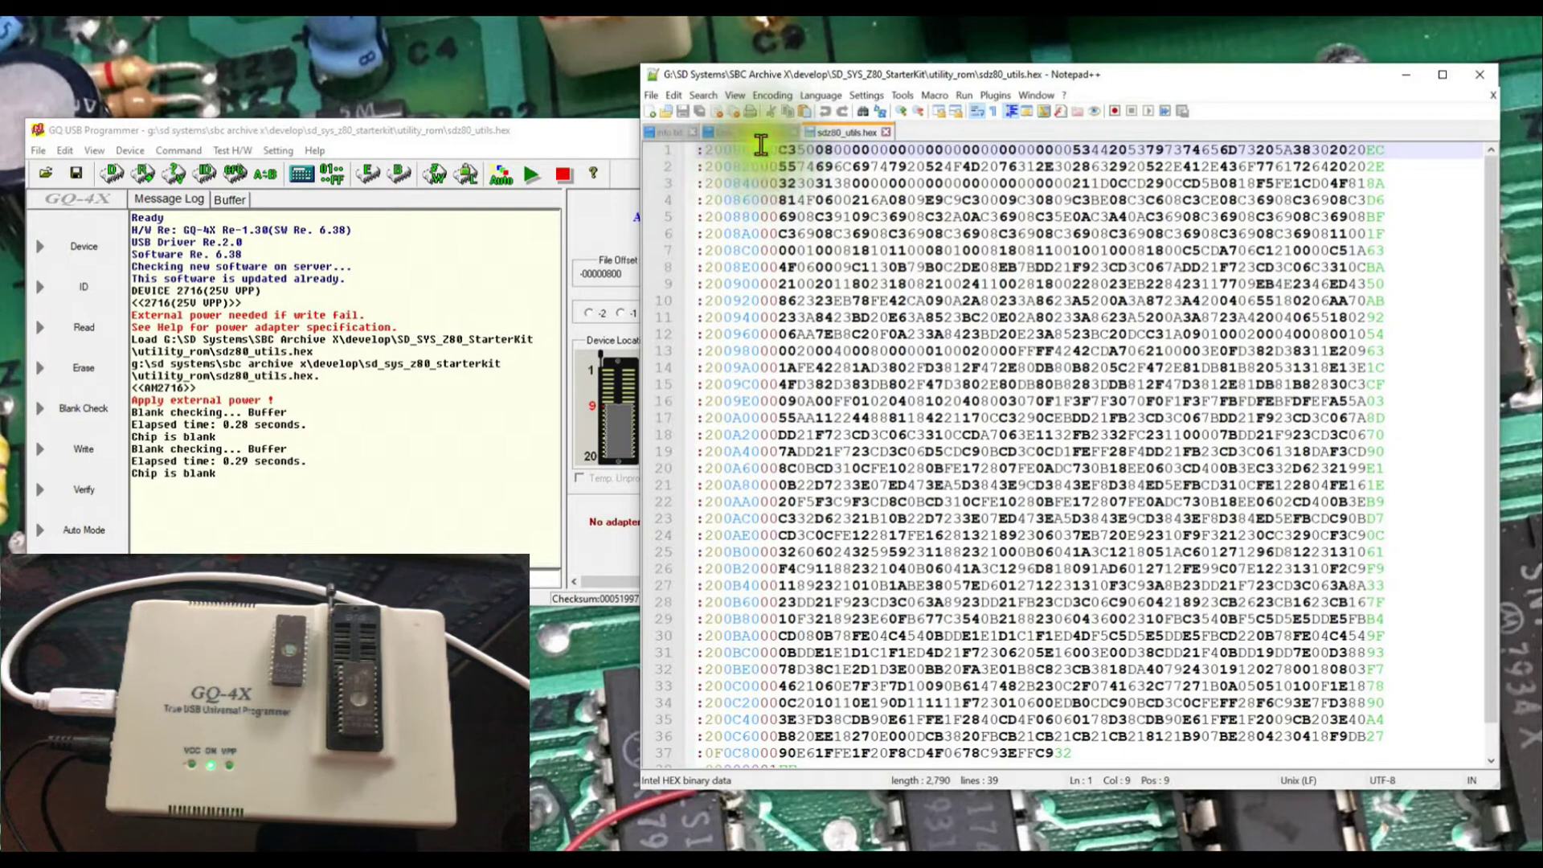
left_click_drag(760, 148, 728, 147)
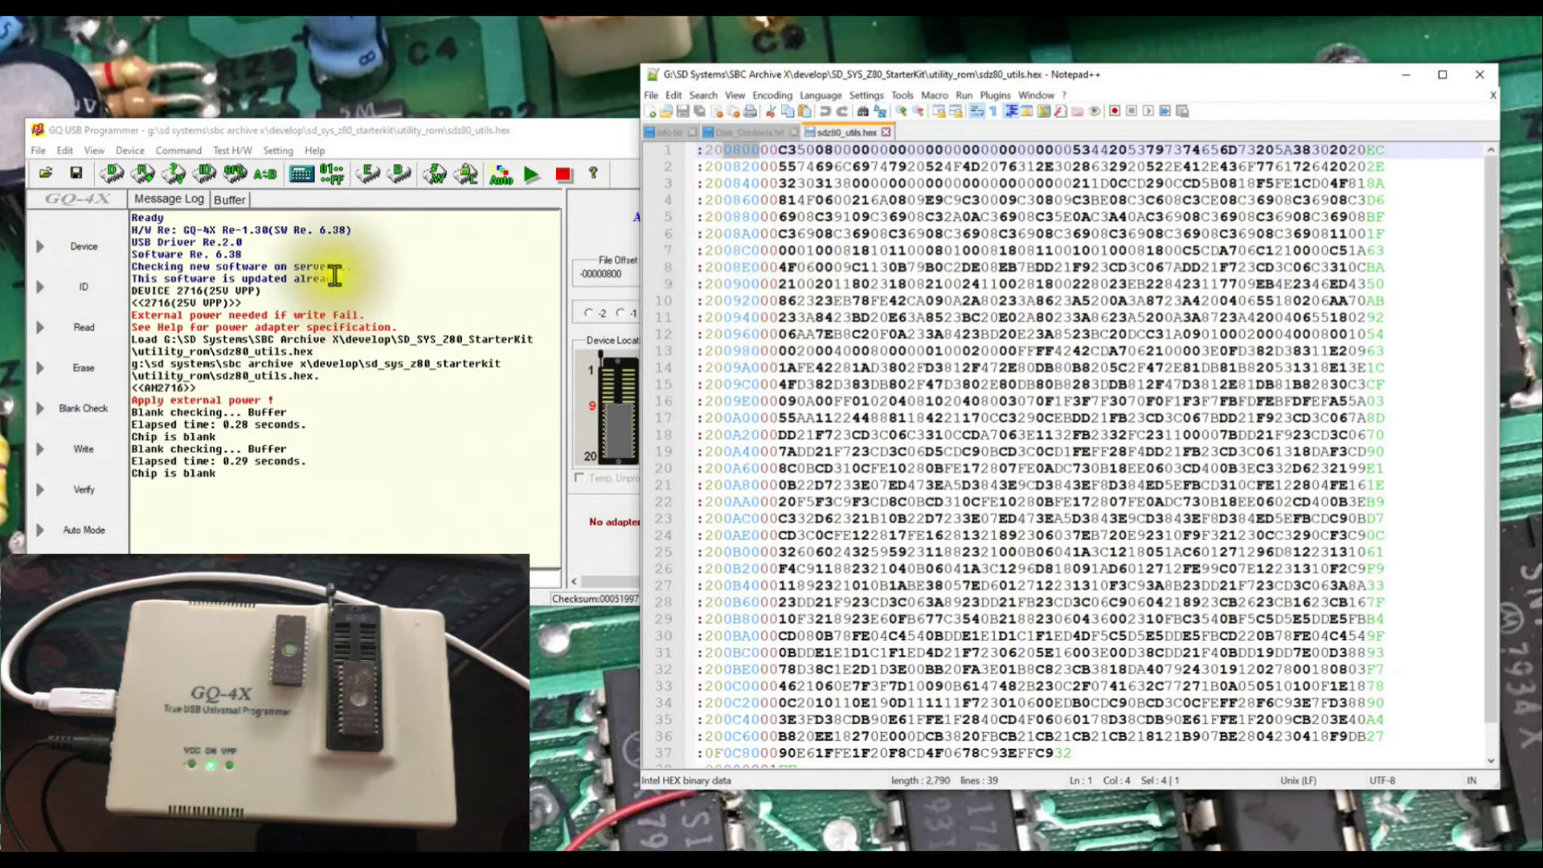
left_click(47, 172)
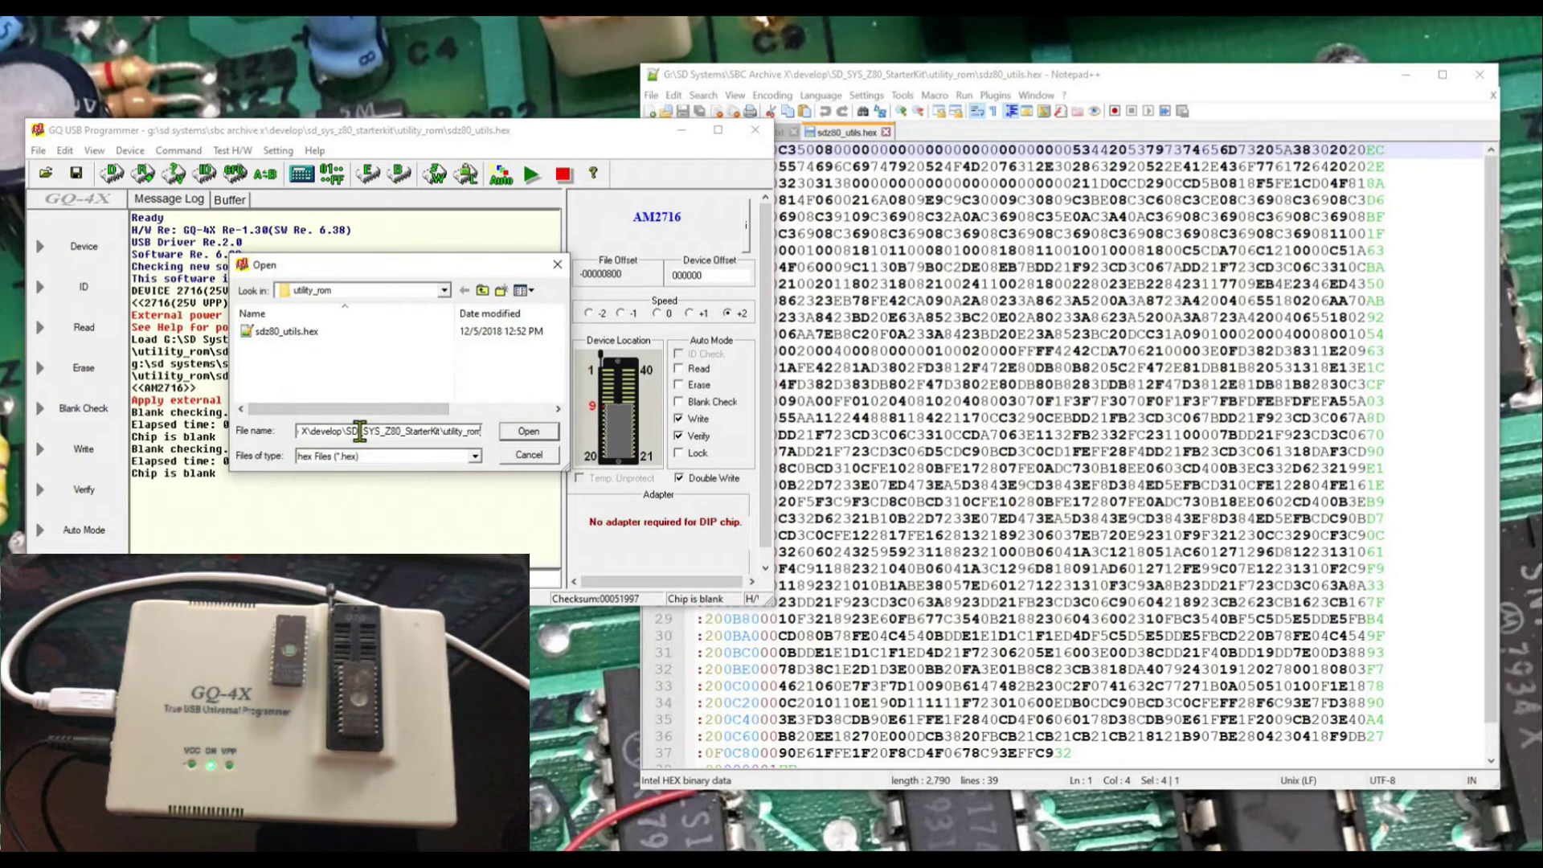
Load sdz80_utils.hex as Intel Hex with File Offset 000000
double_click(441, 431)
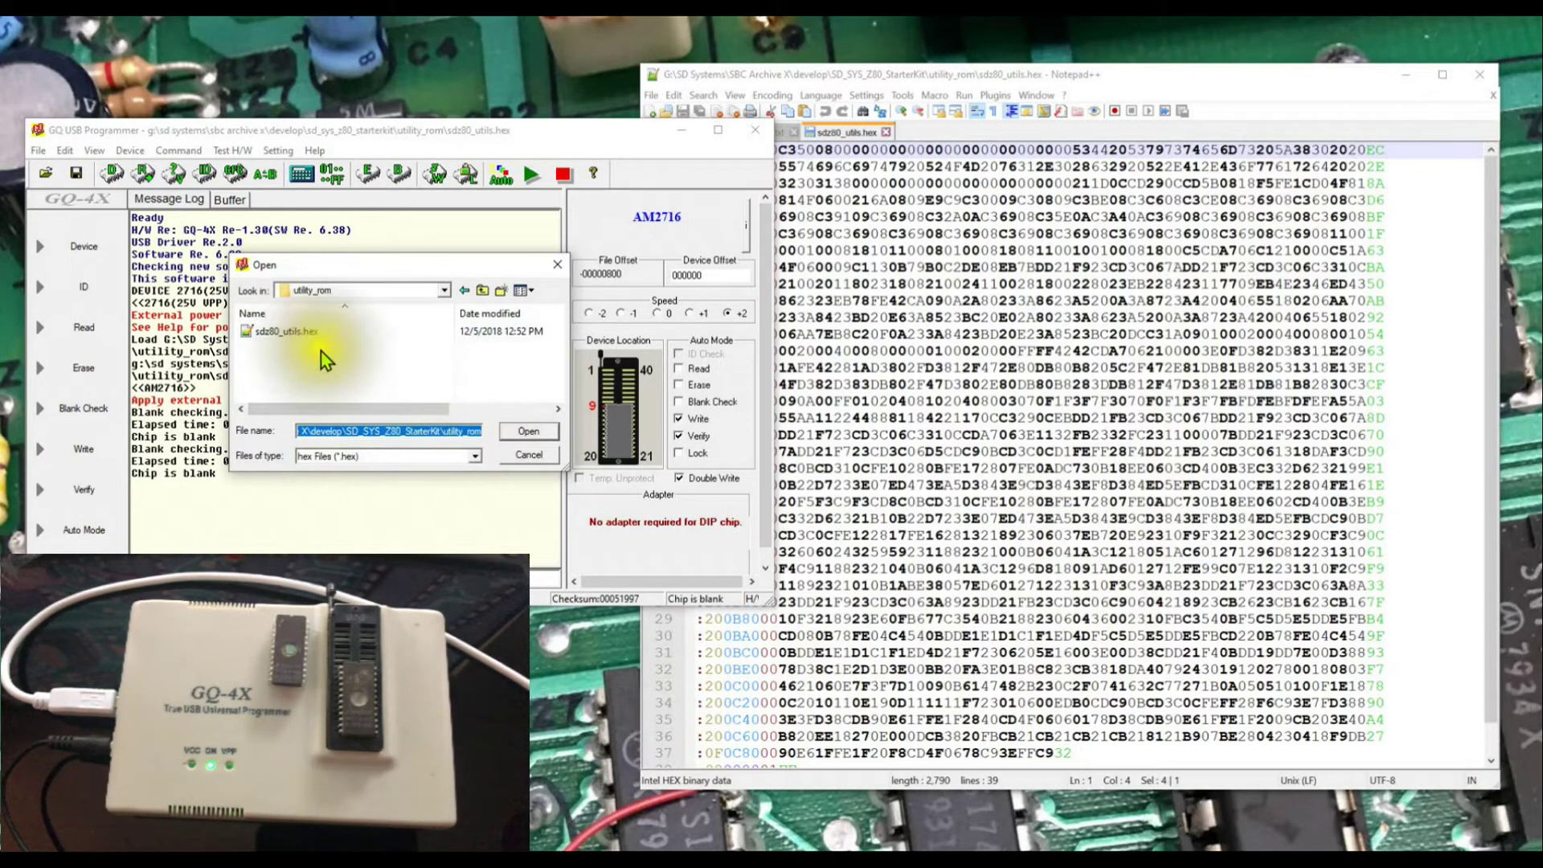
double_click(277, 336)
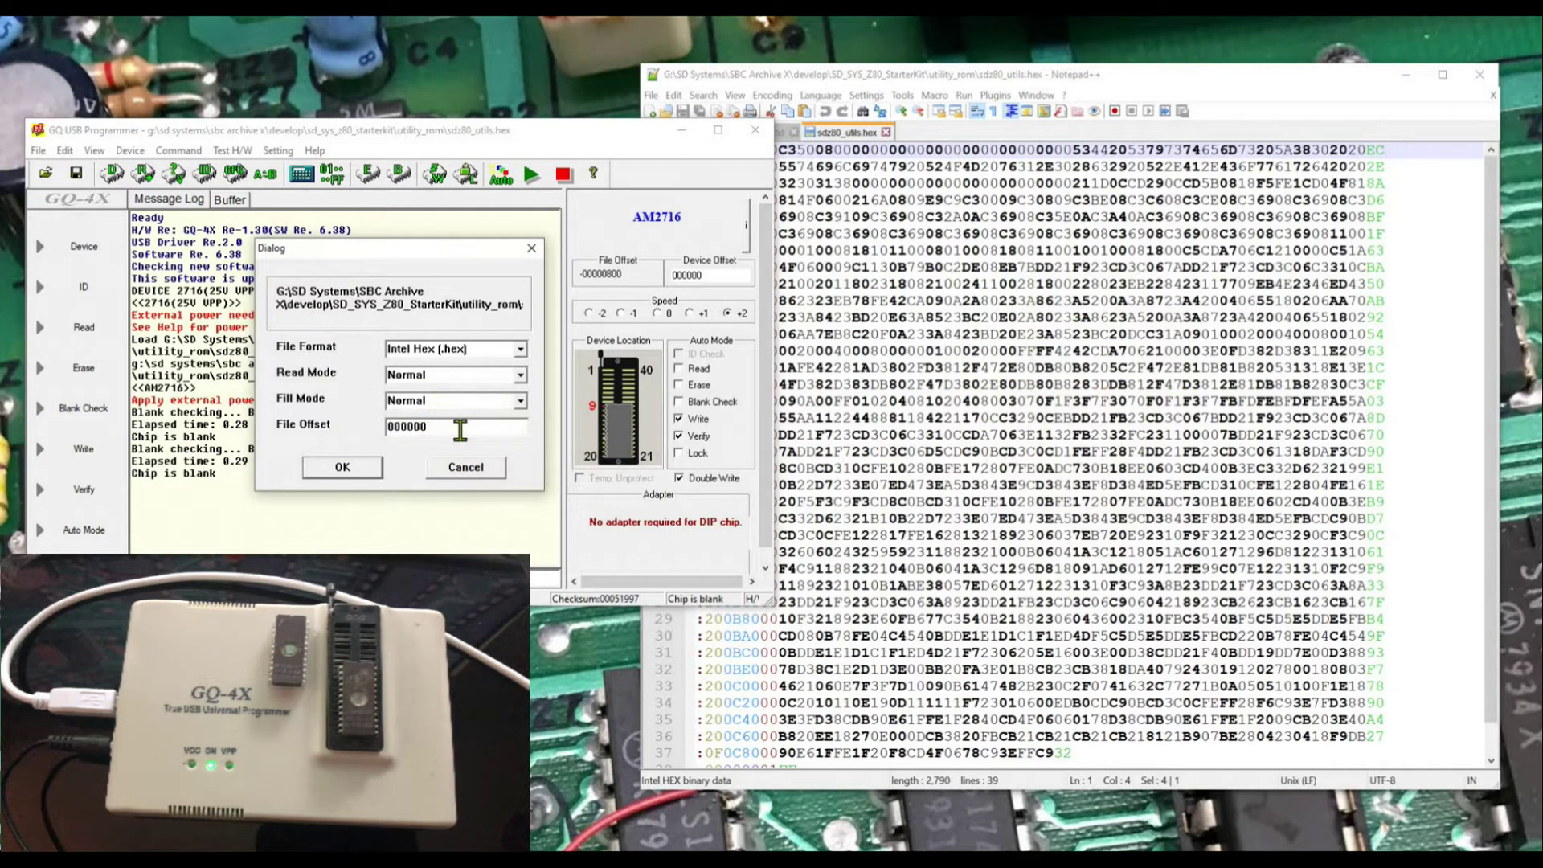
left_click_drag(1189, 78, 1229, 64)
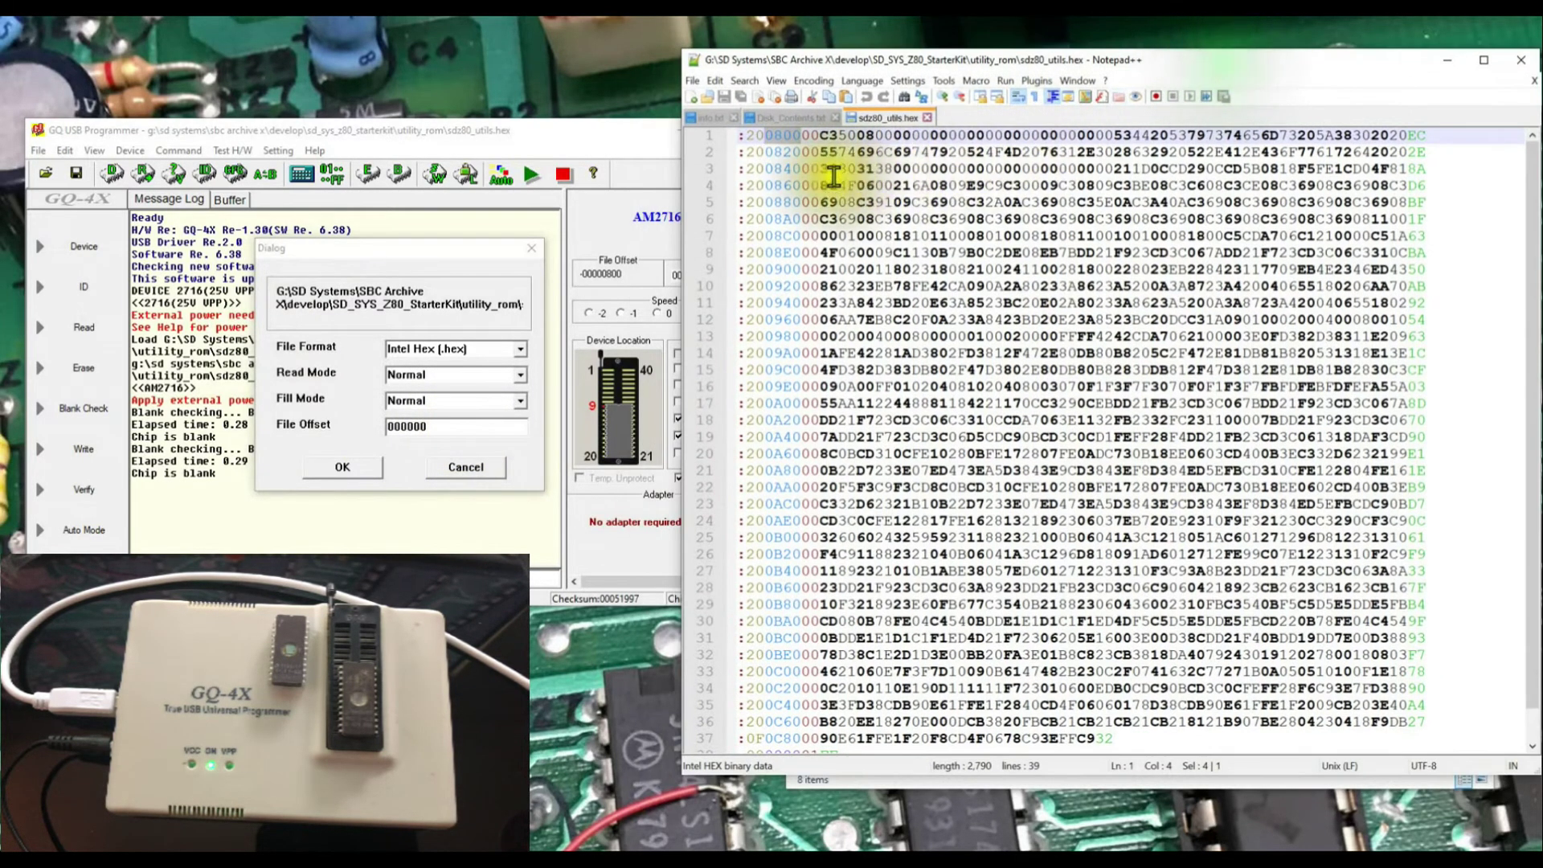
left_click(328, 467)
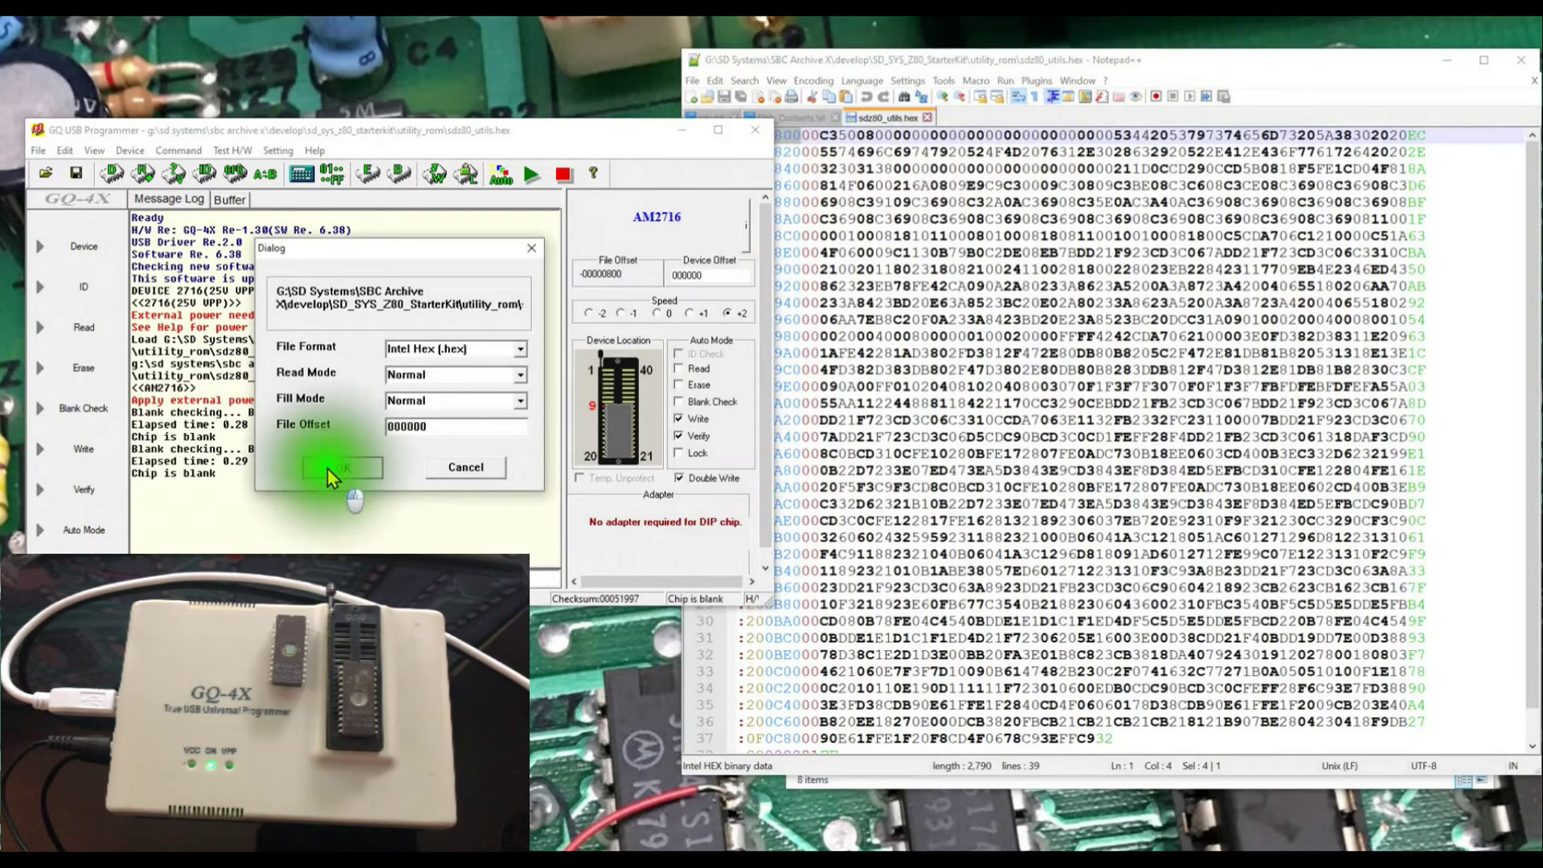
Scroll through the Buffer tab, finding it holds only FF bytes
left_click(229, 200)
left_click_drag(553, 257, 516, 505)
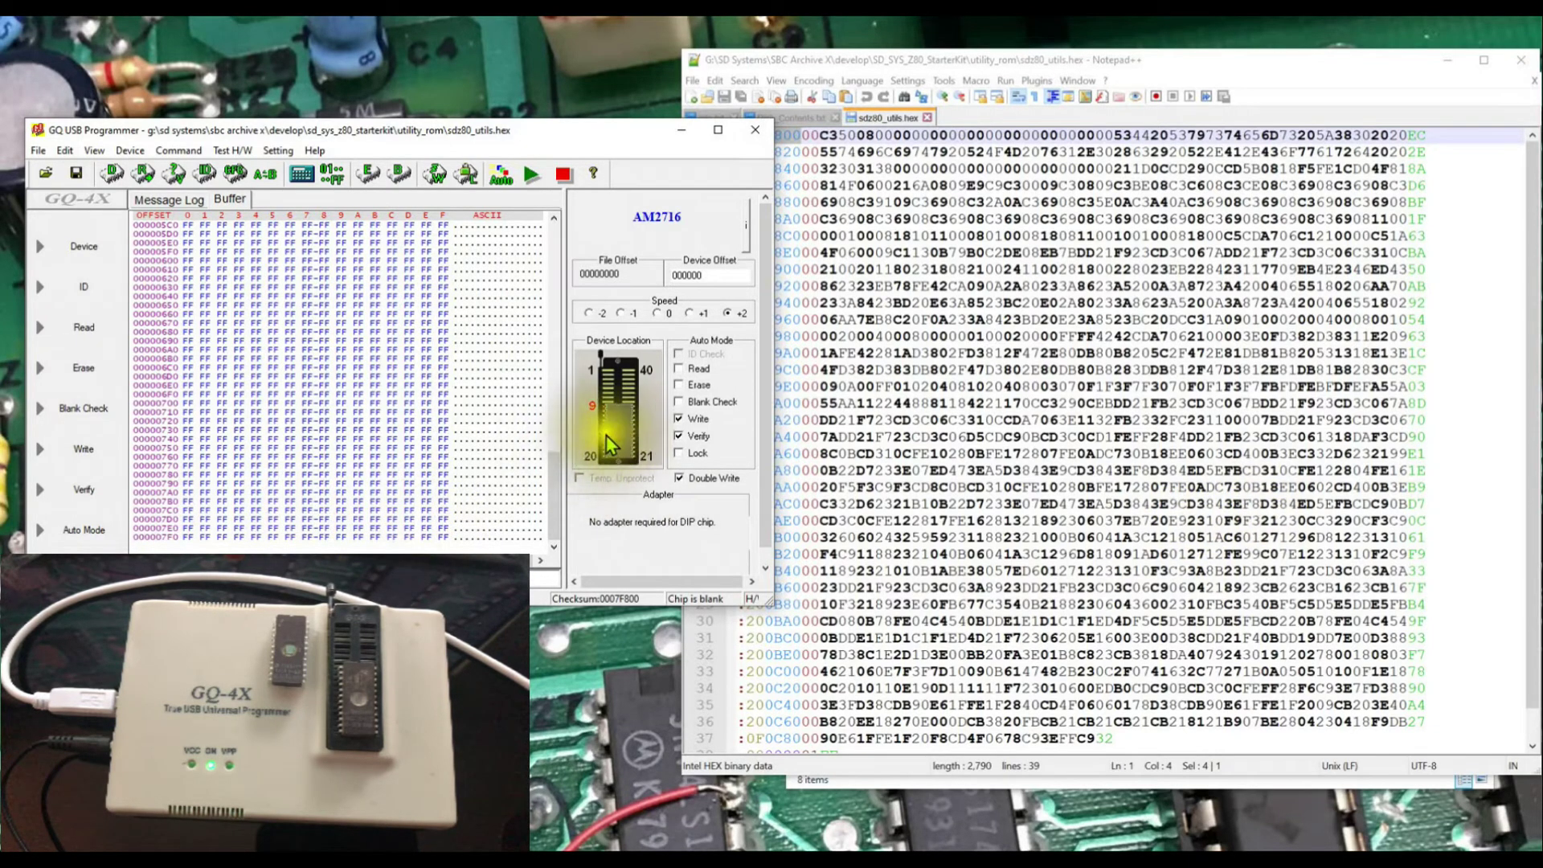
left_click_drag(560, 500, 553, 211)
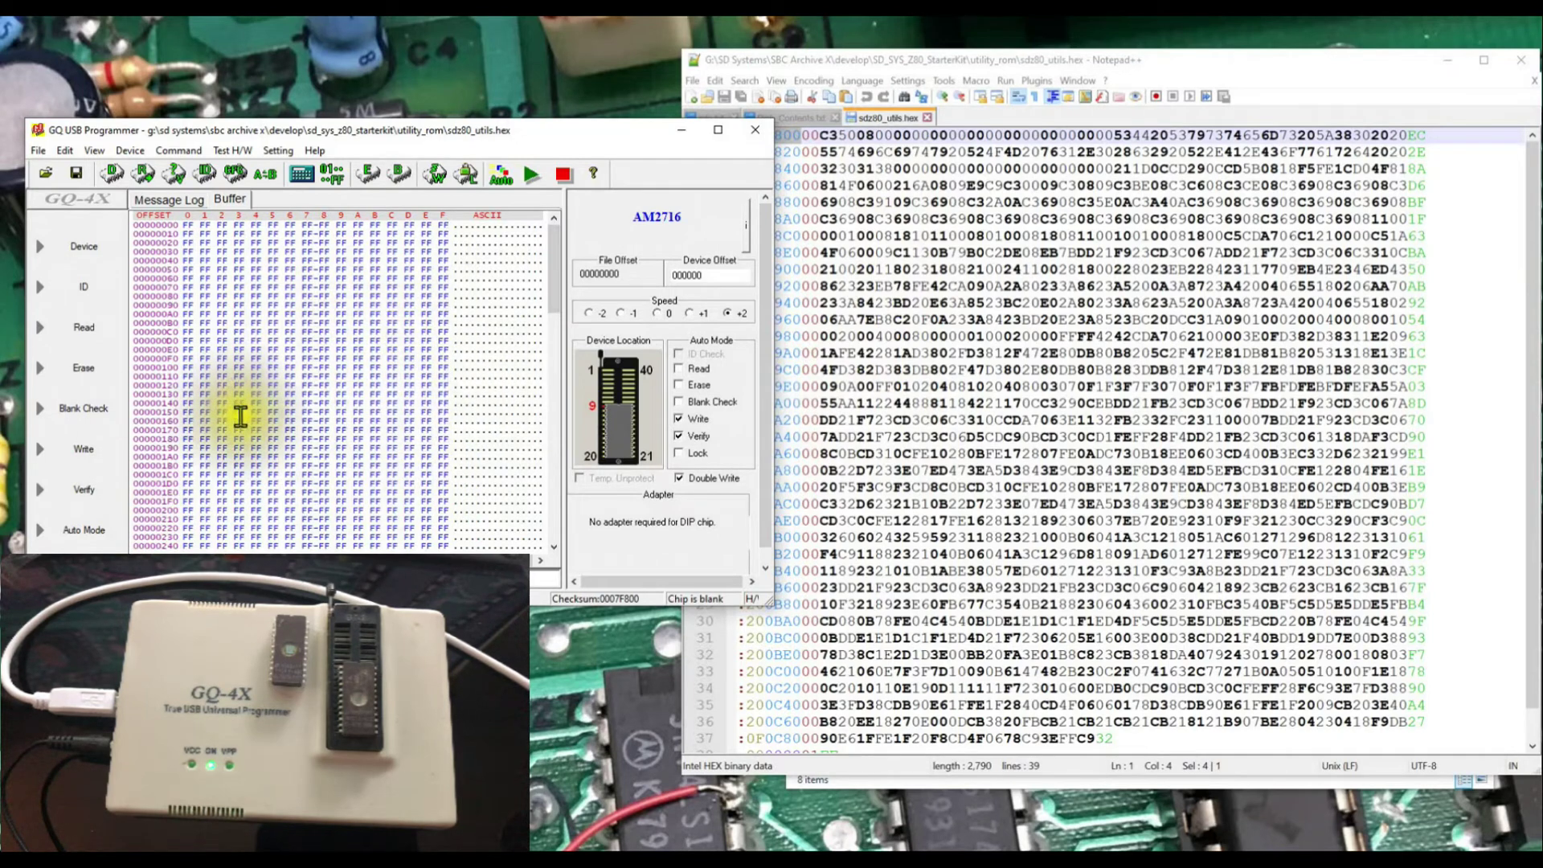
left_click(46, 171)
Reload sdz80_utils.hex with File Offset -800 so the buffer starts C3 50 08 at address 0
double_click(309, 332)
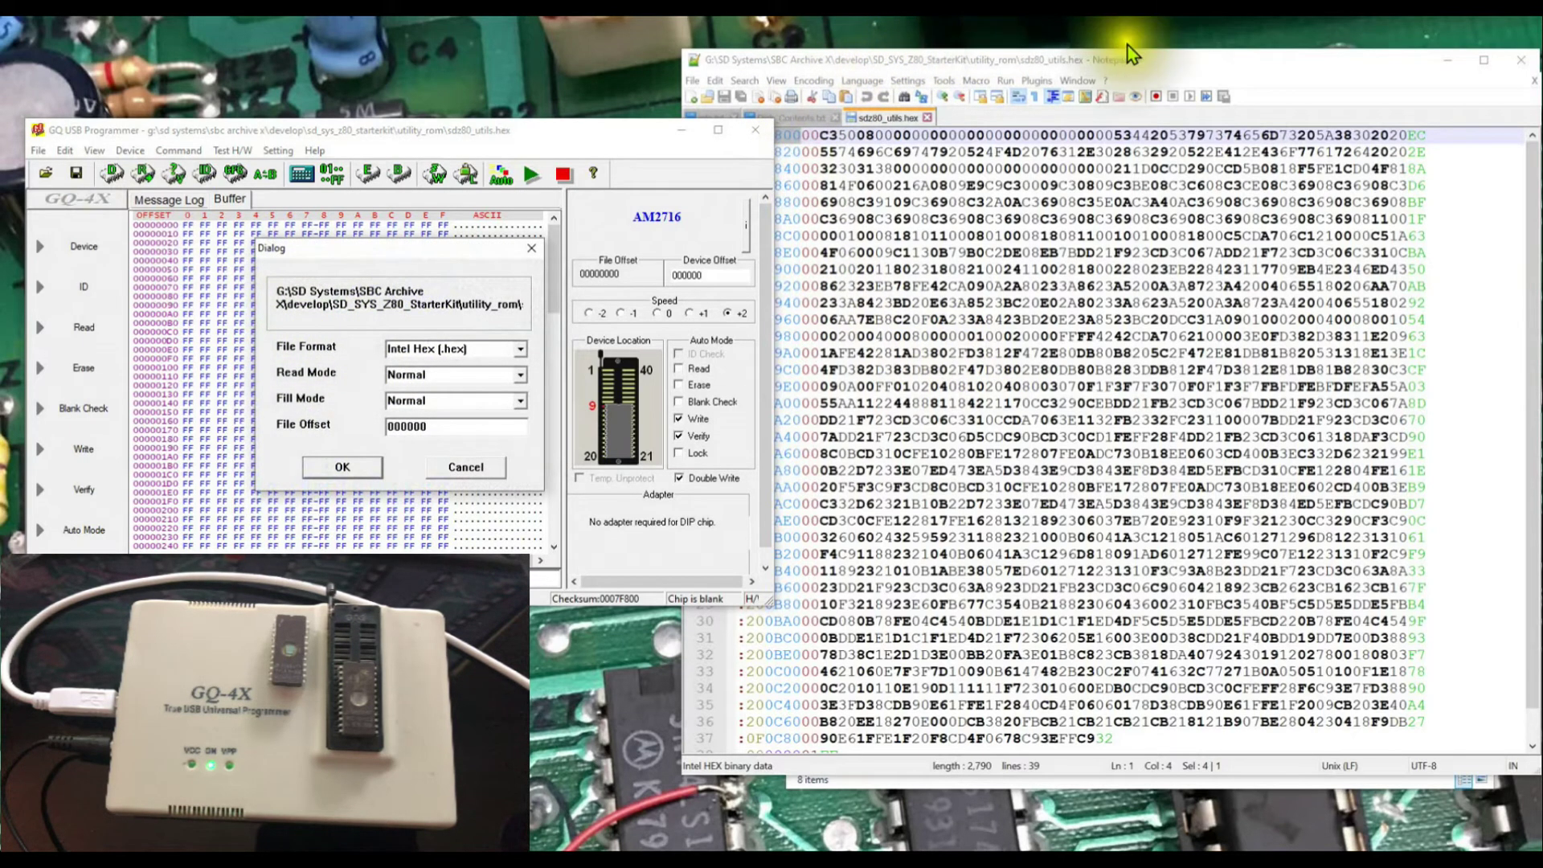
left_click_drag(1189, 61, 1216, 54)
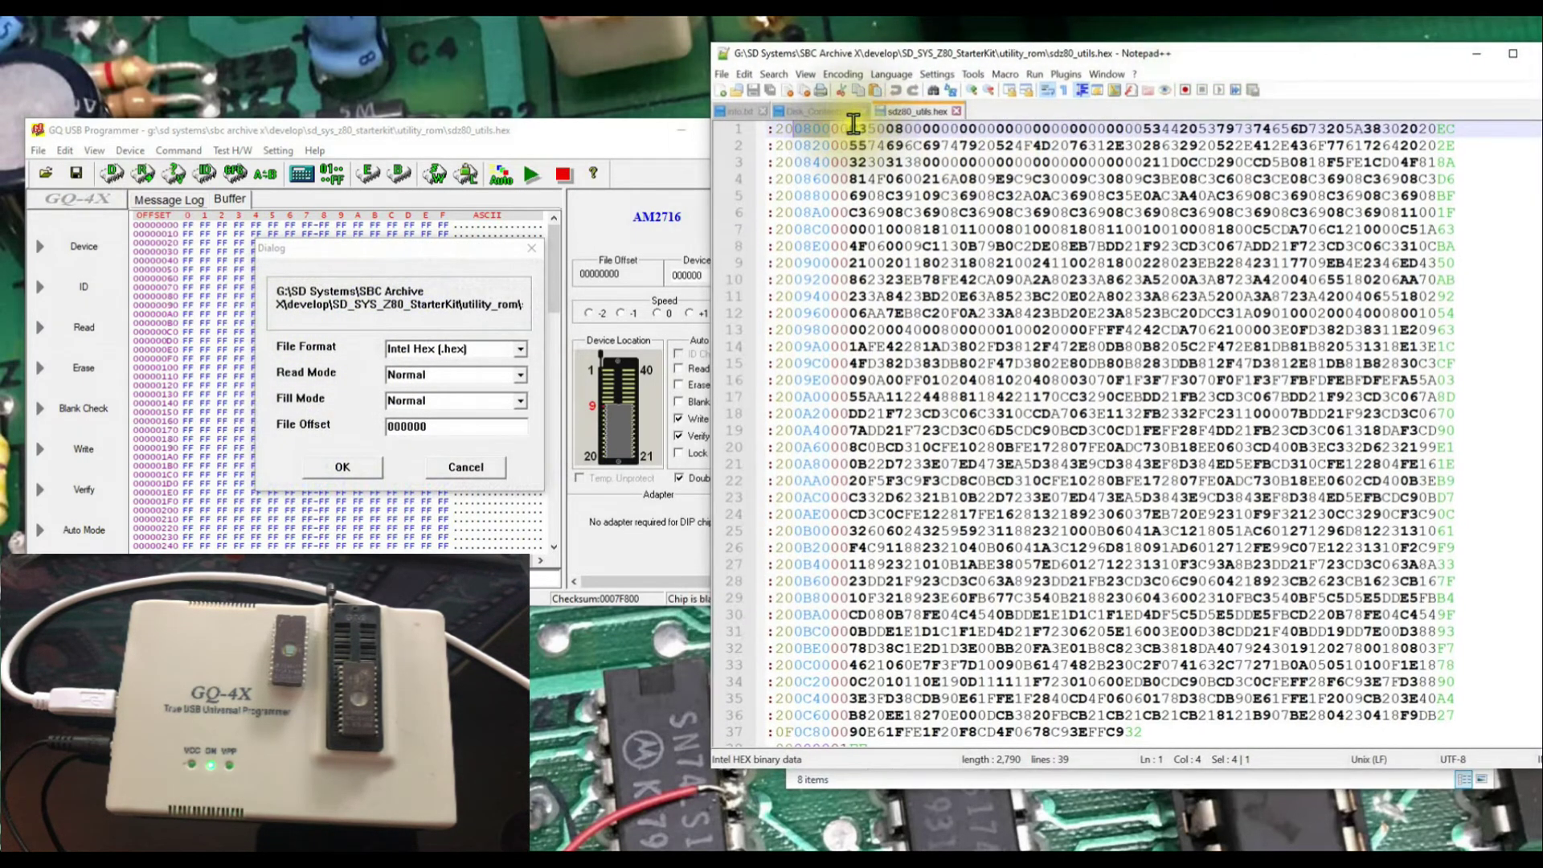
left_click(853, 128)
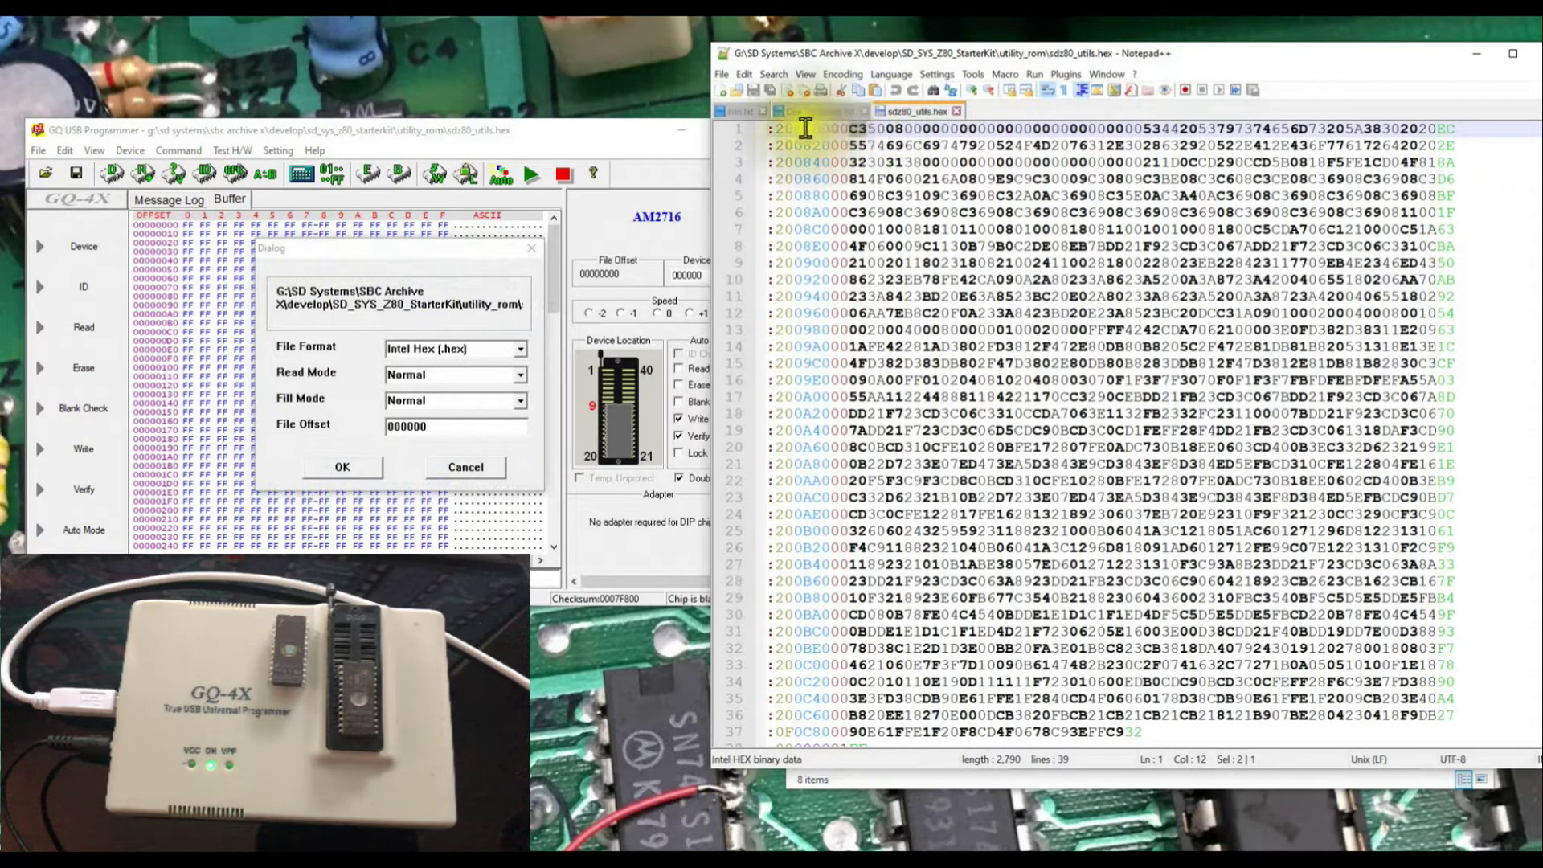
left_click(446, 426)
left_click_drag(446, 425, 327, 428)
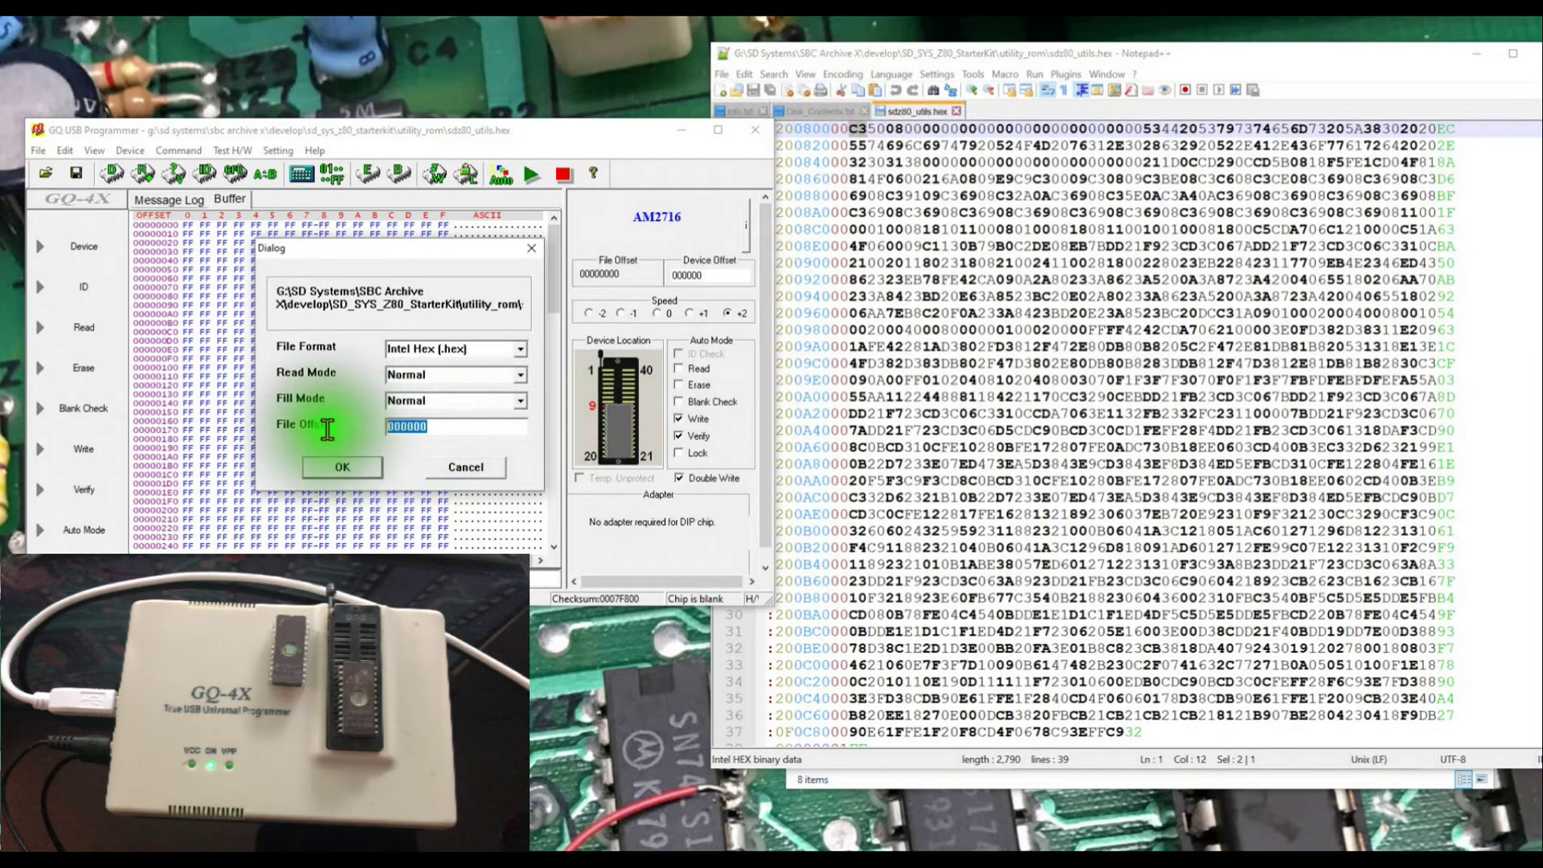
type("-8")
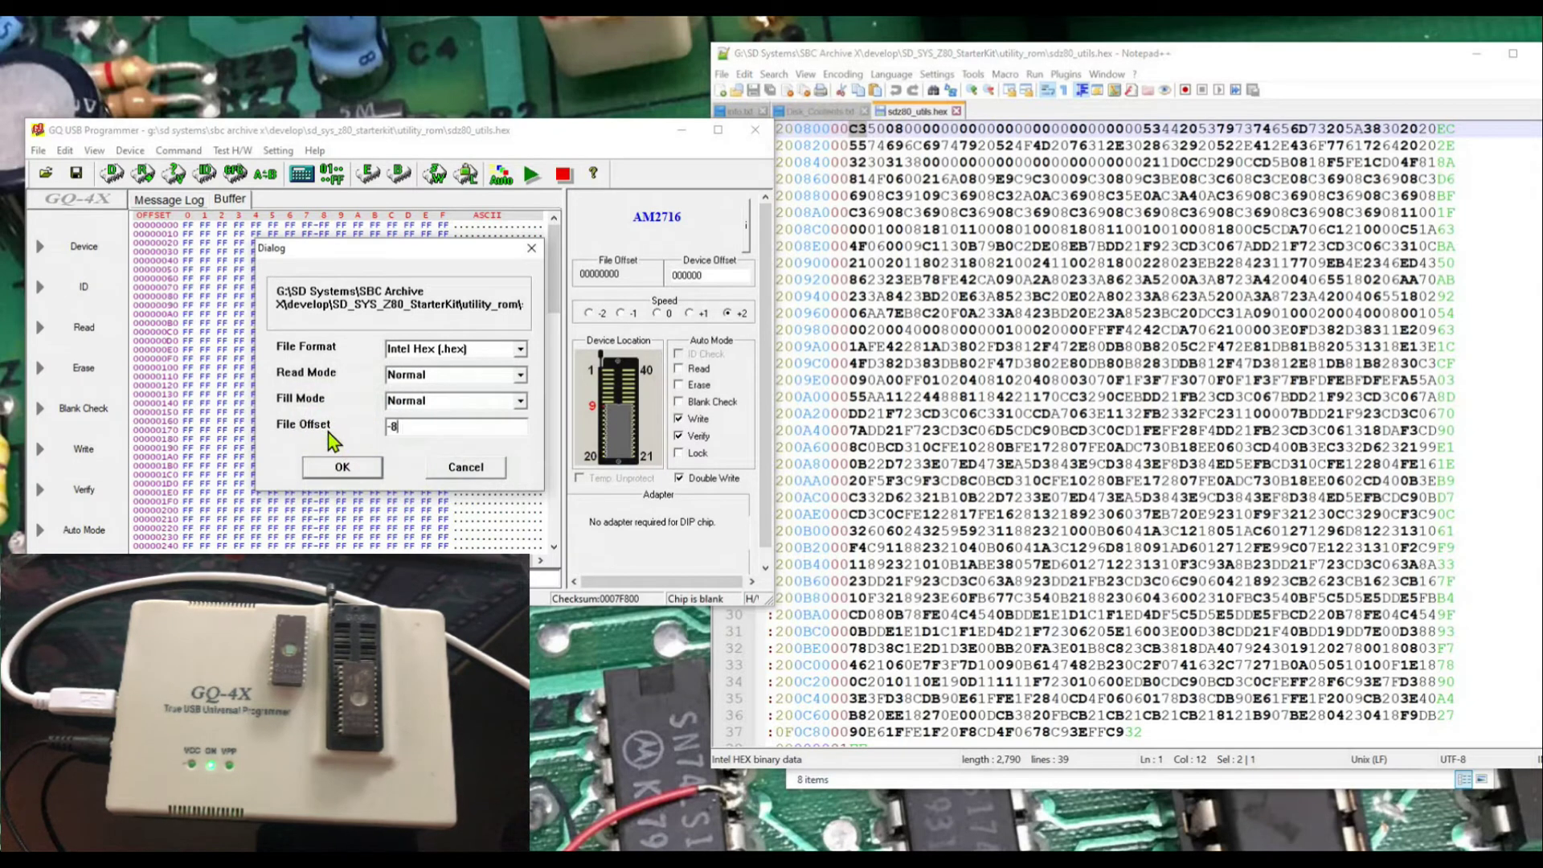
type("00")
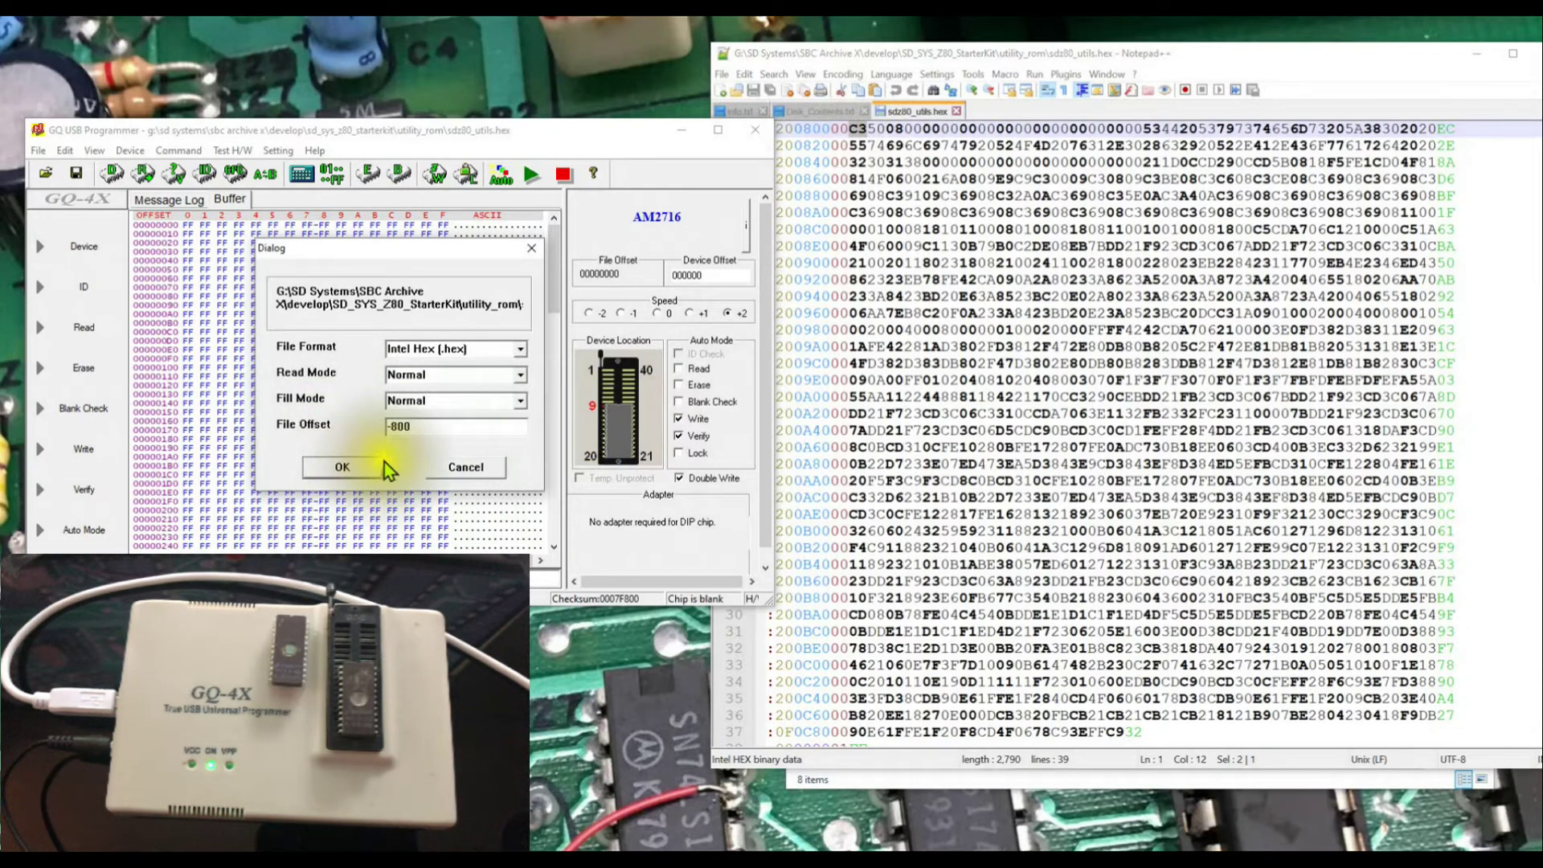
left_click(821, 127)
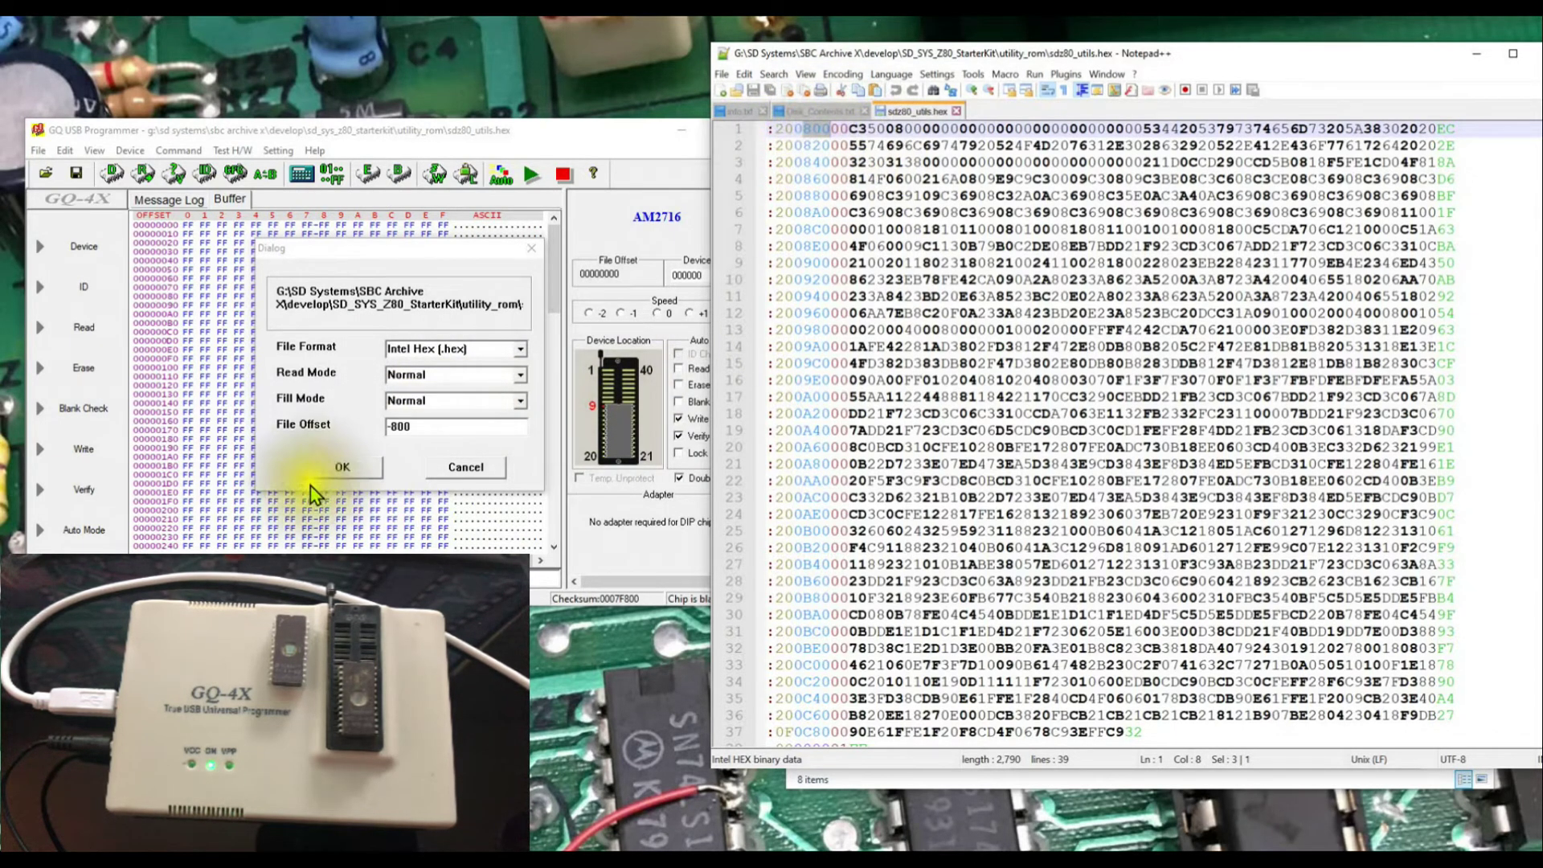
left_click(339, 470)
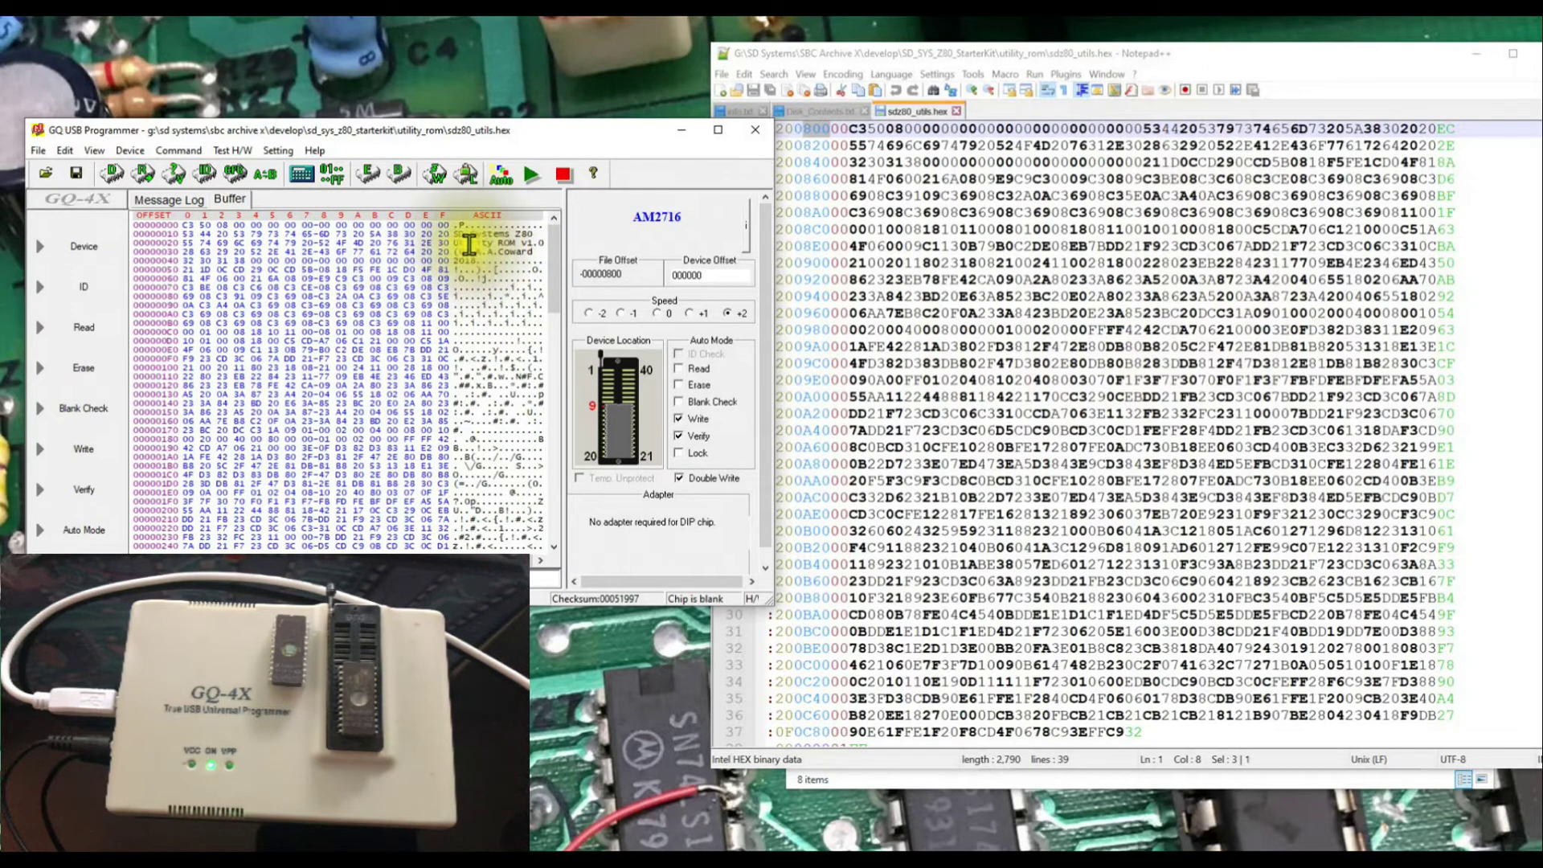
scroll(494, 261, "down", 4)
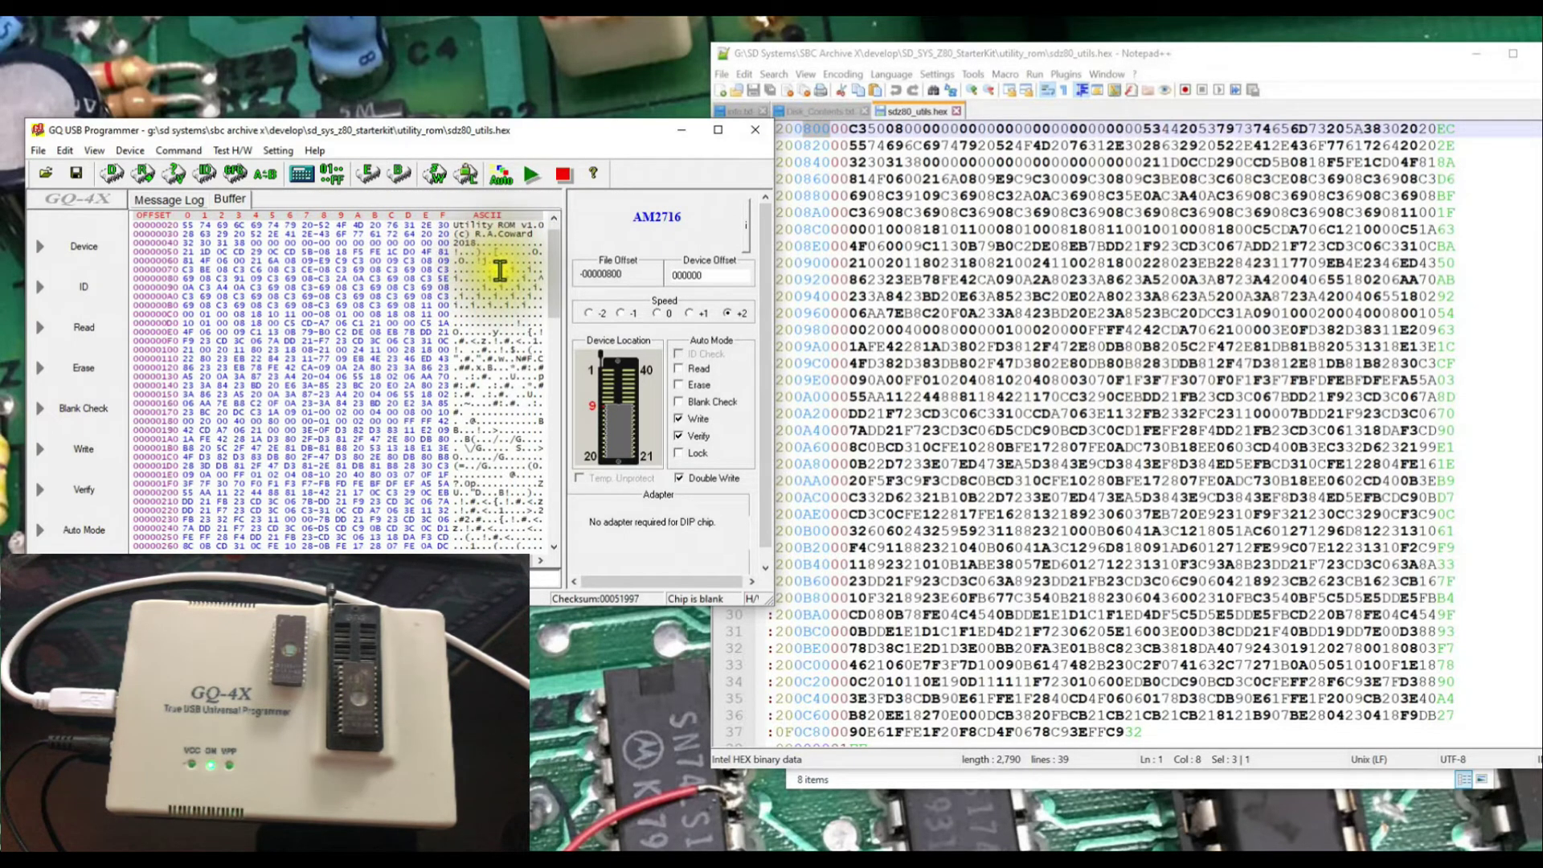
scroll(498, 274, "down", 10)
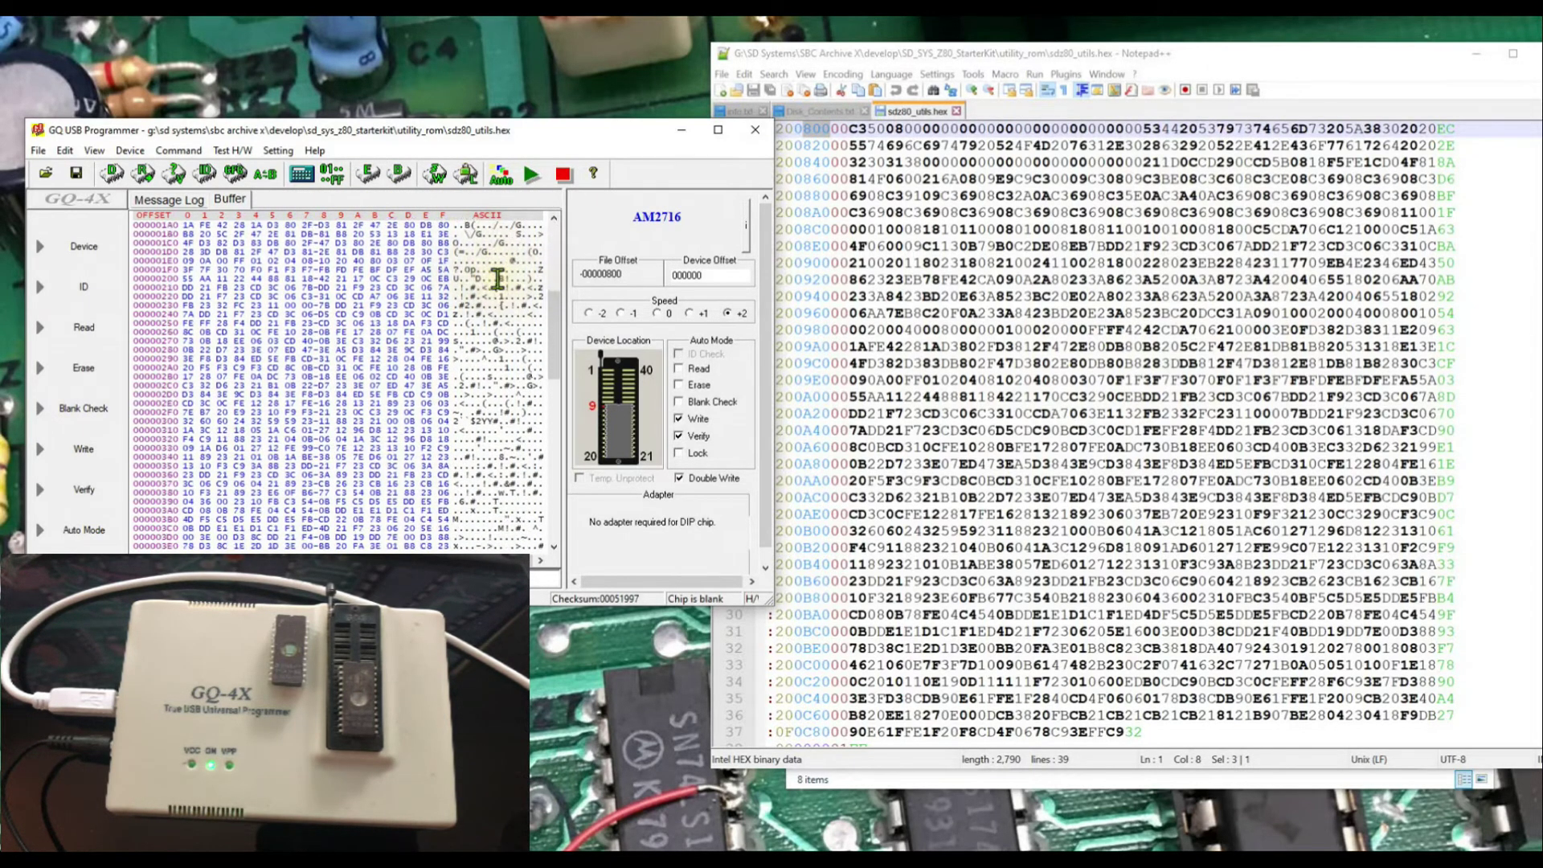
scroll(494, 277, "down", 4)
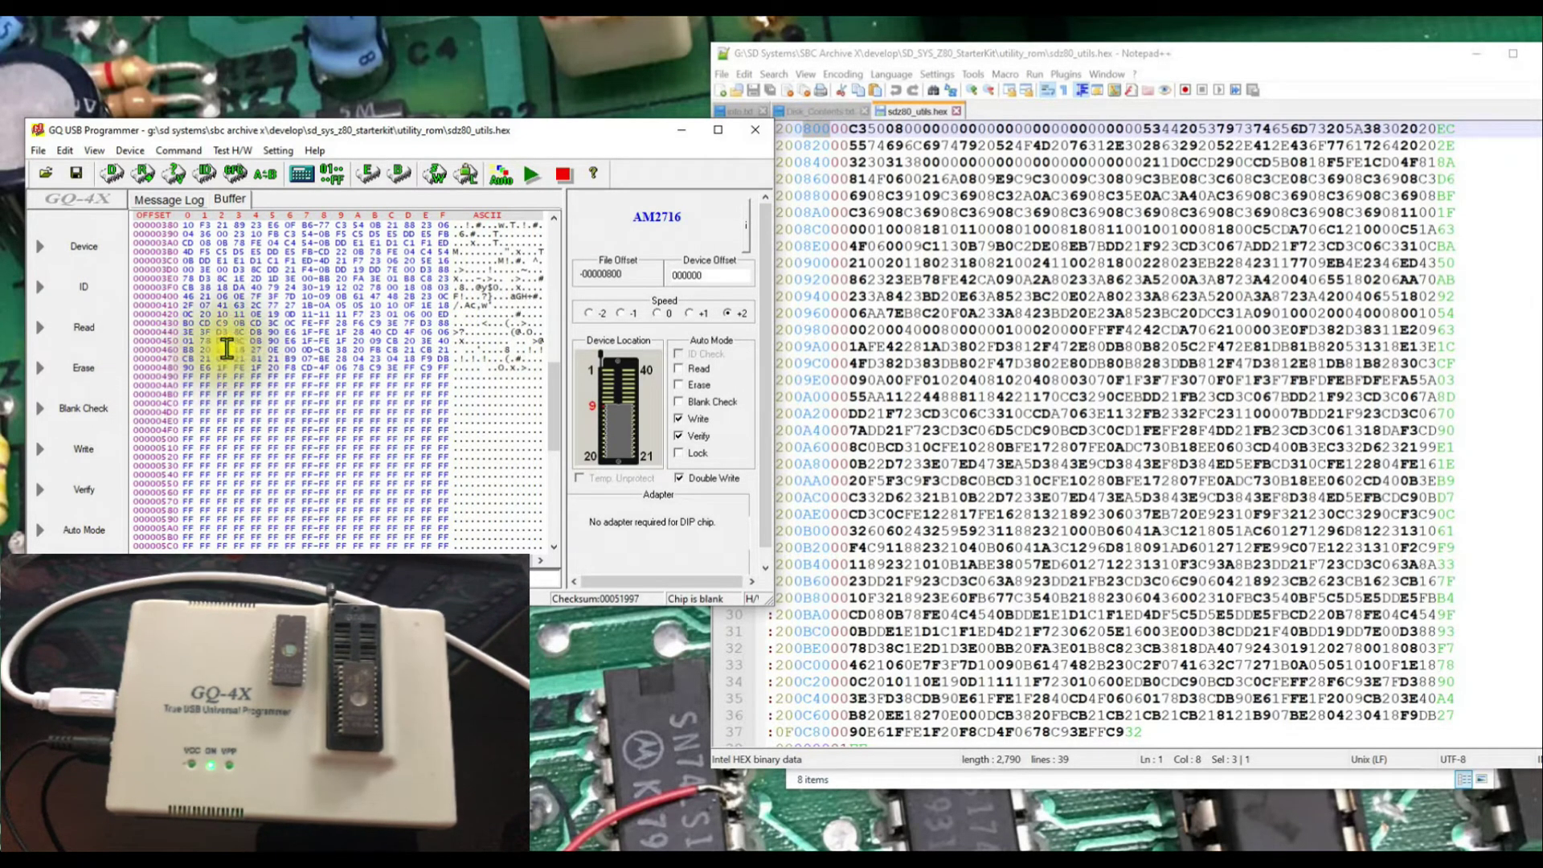
scroll(1001, 505, "down", 1)
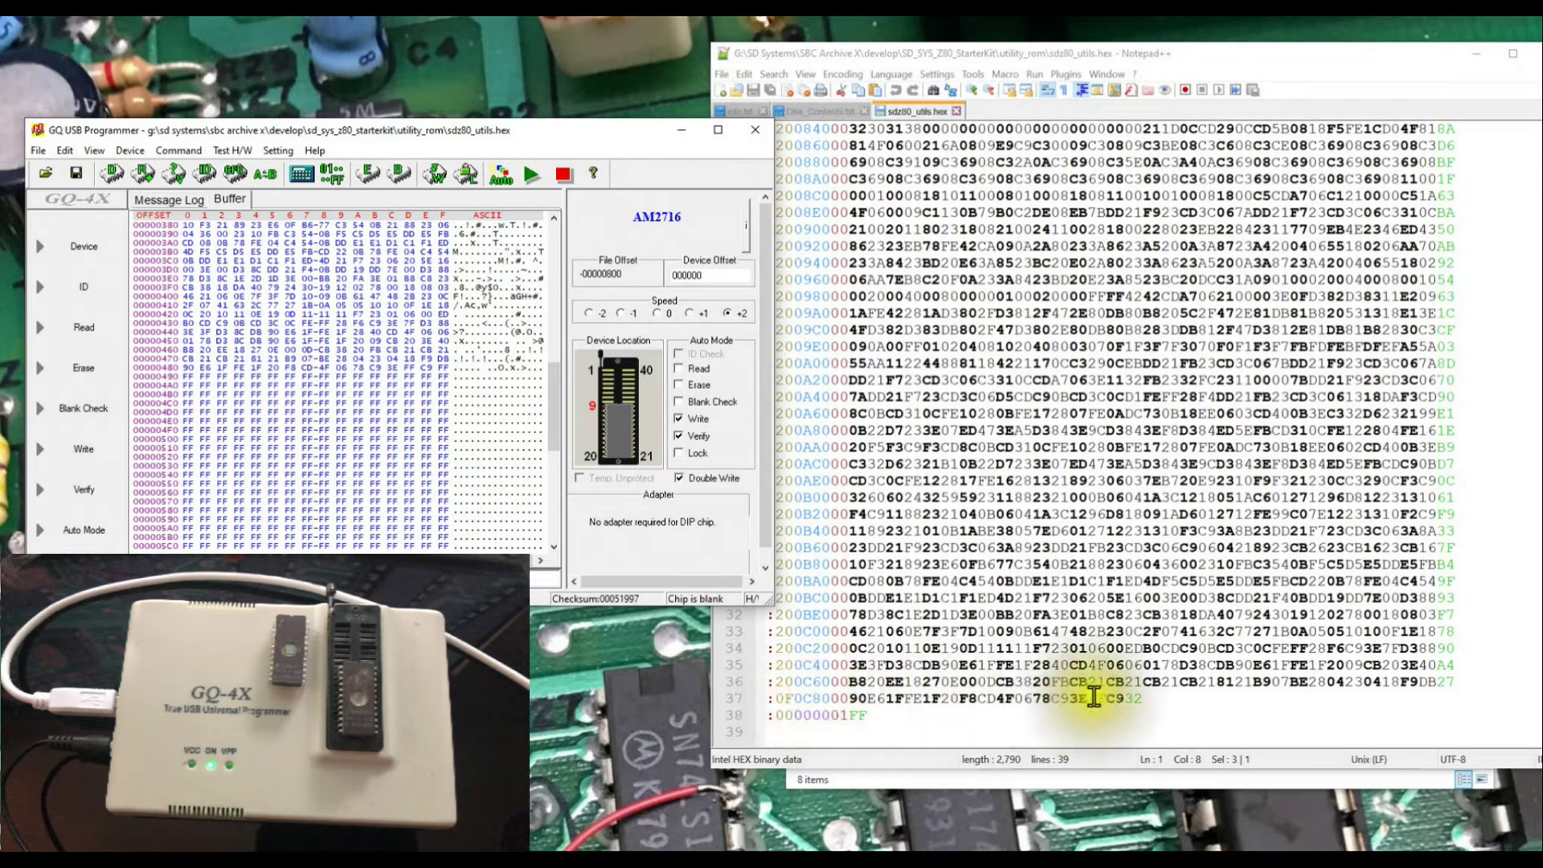
left_click(1142, 698)
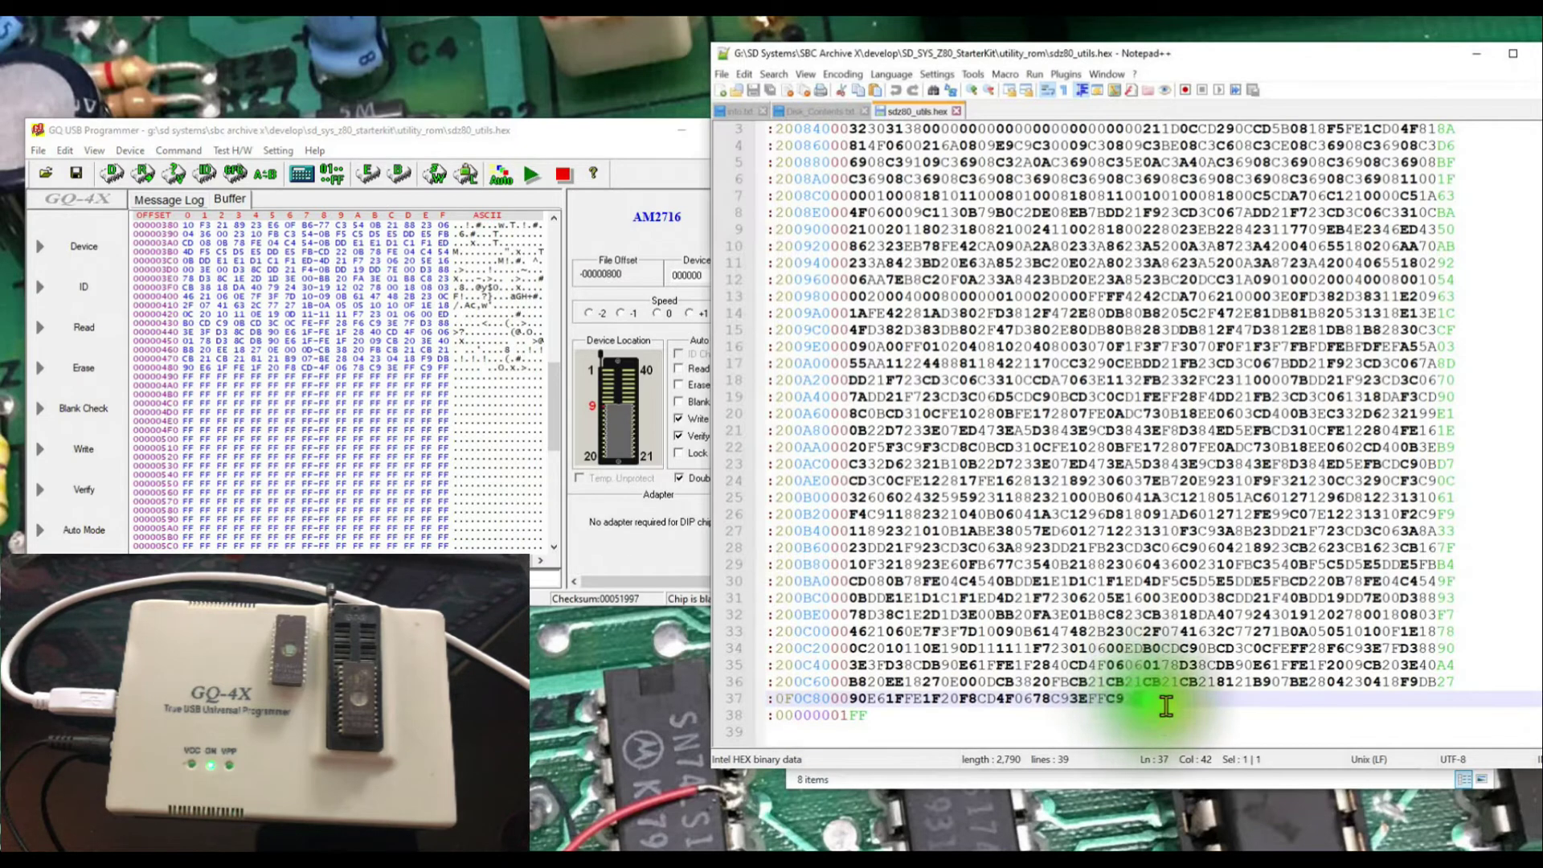
left_click(1127, 698)
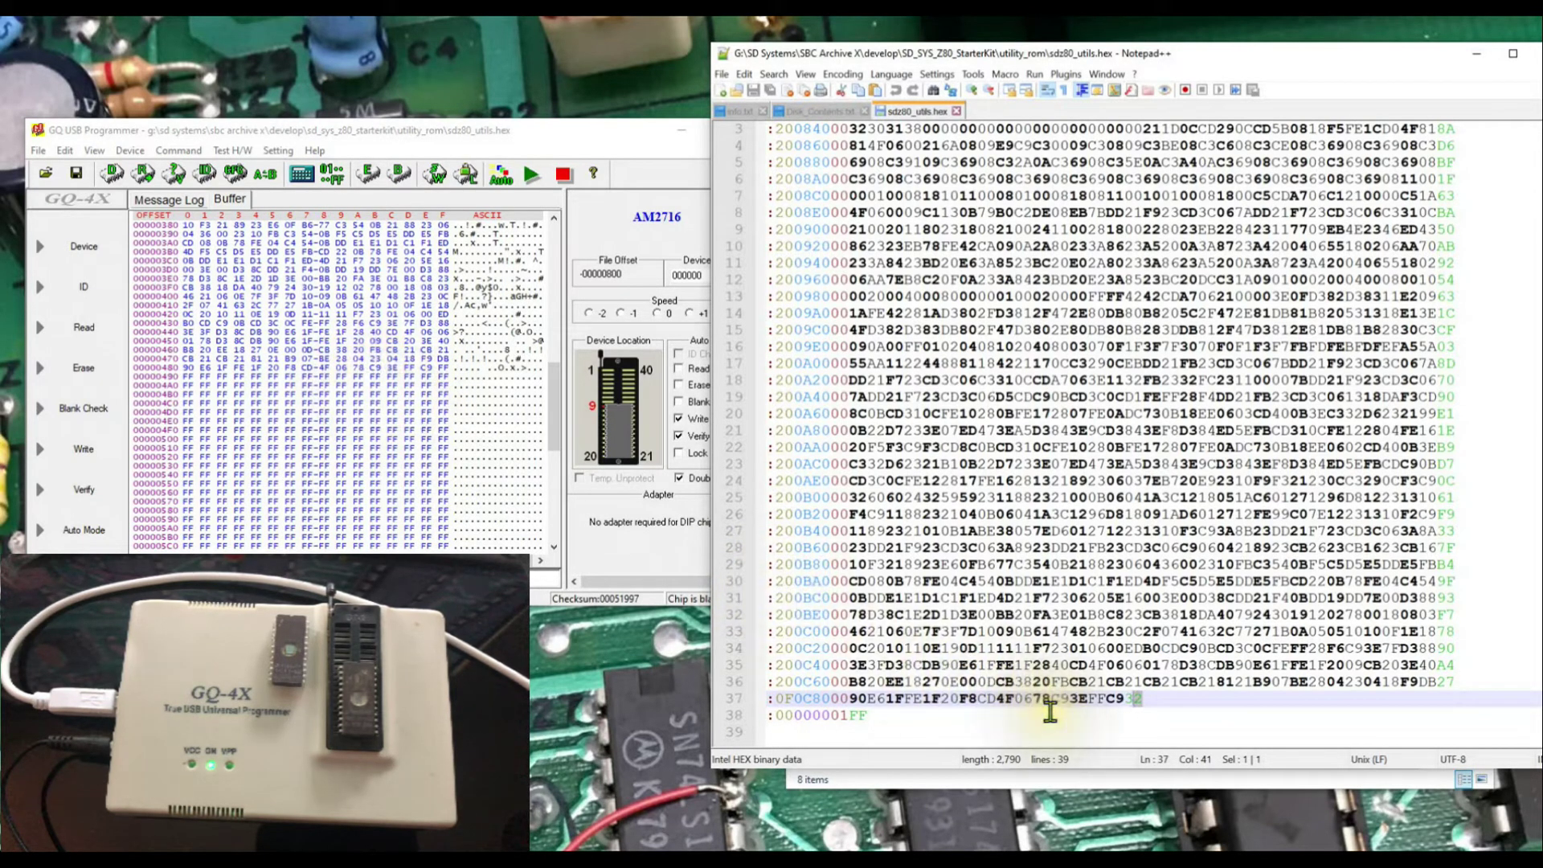
left_click(1081, 716)
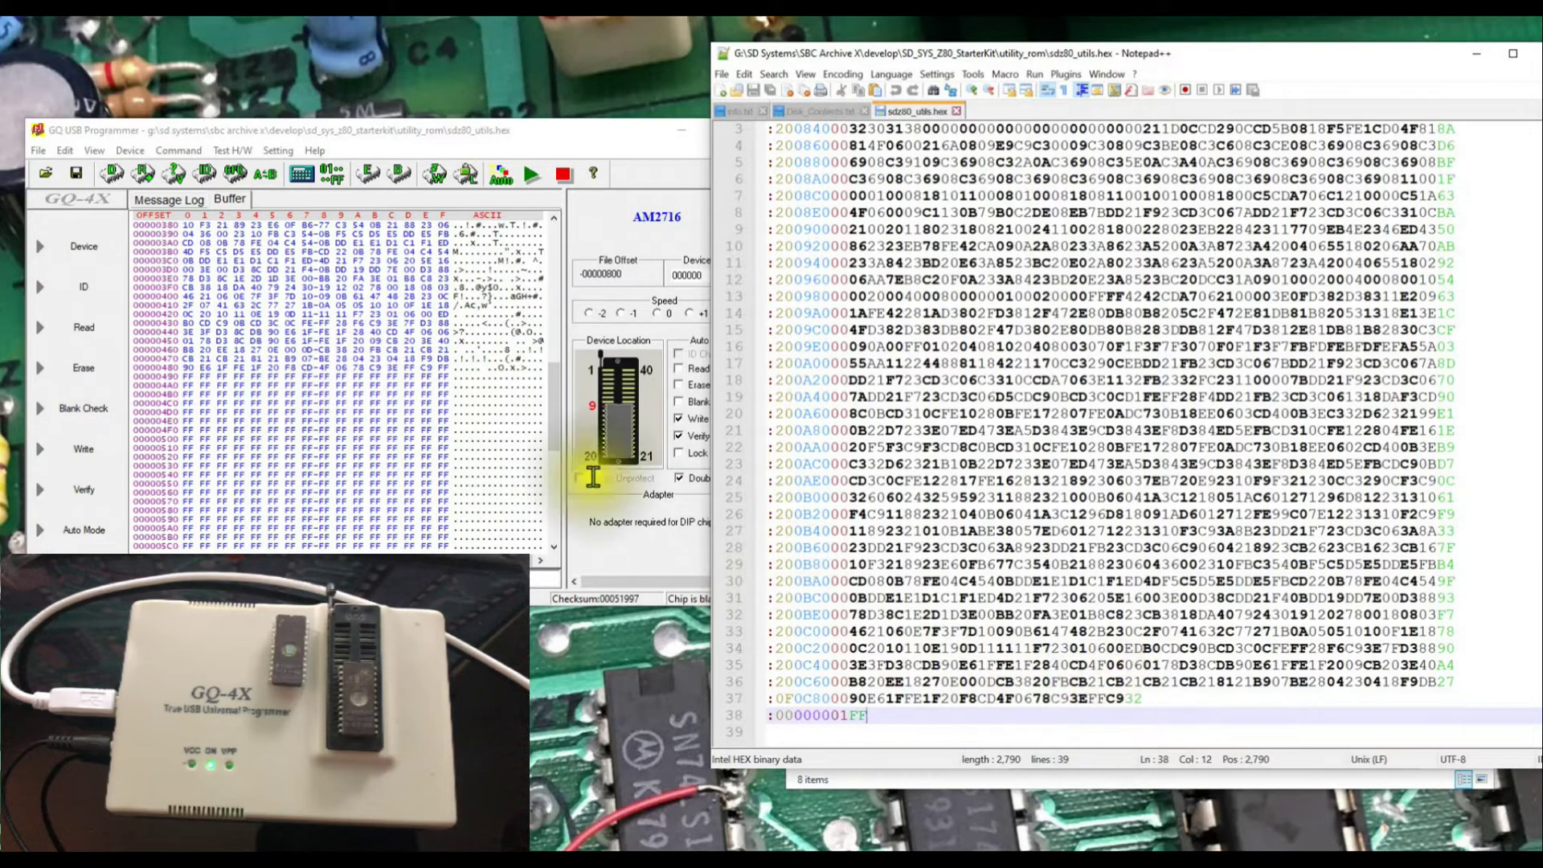
left_click(442, 365)
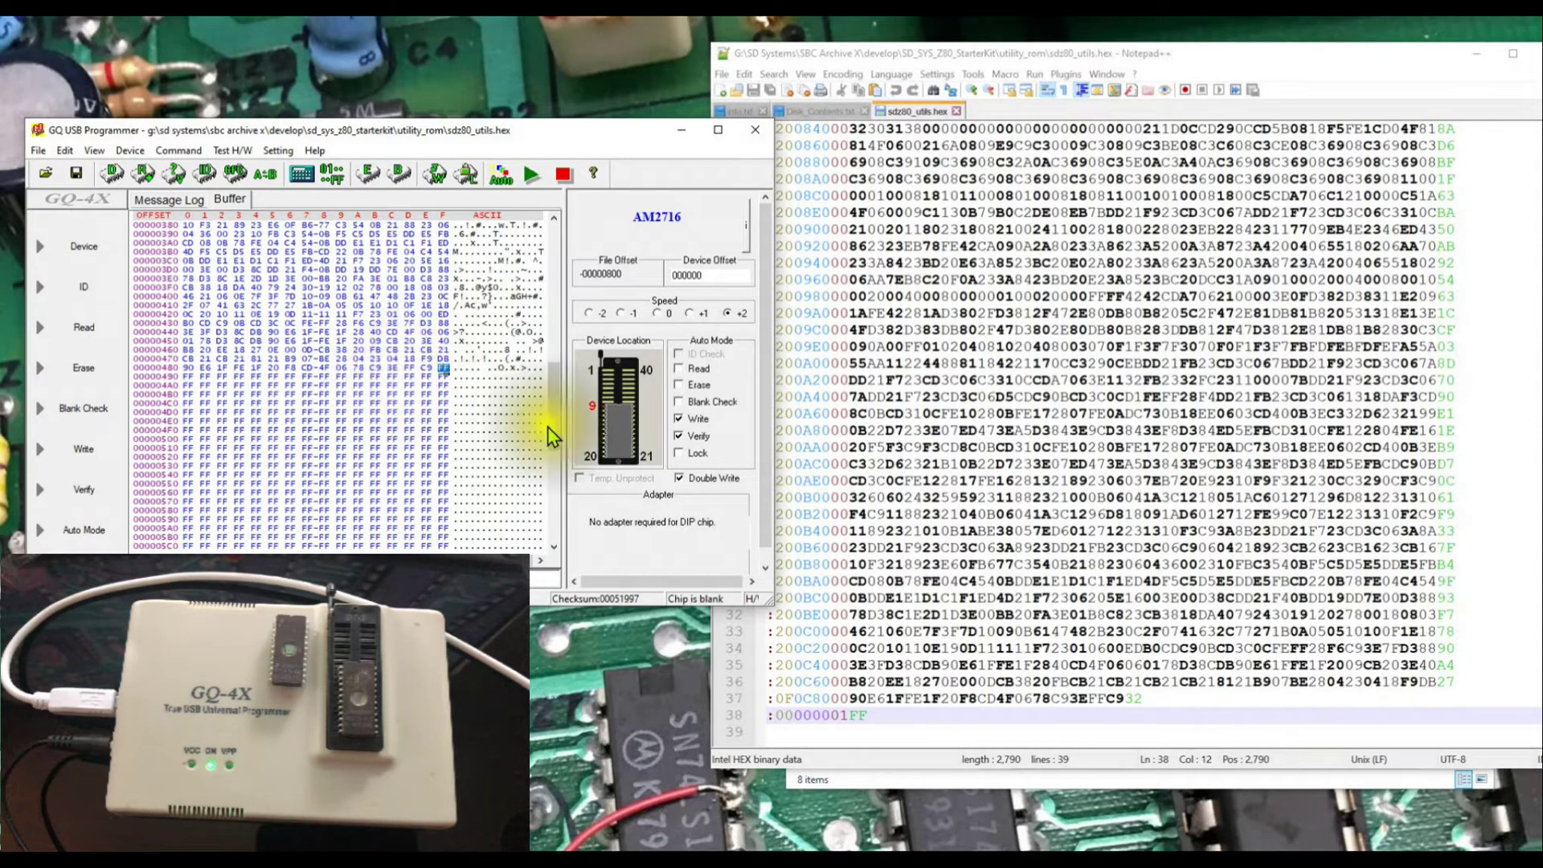
left_click_drag(1069, 698, 1122, 698)
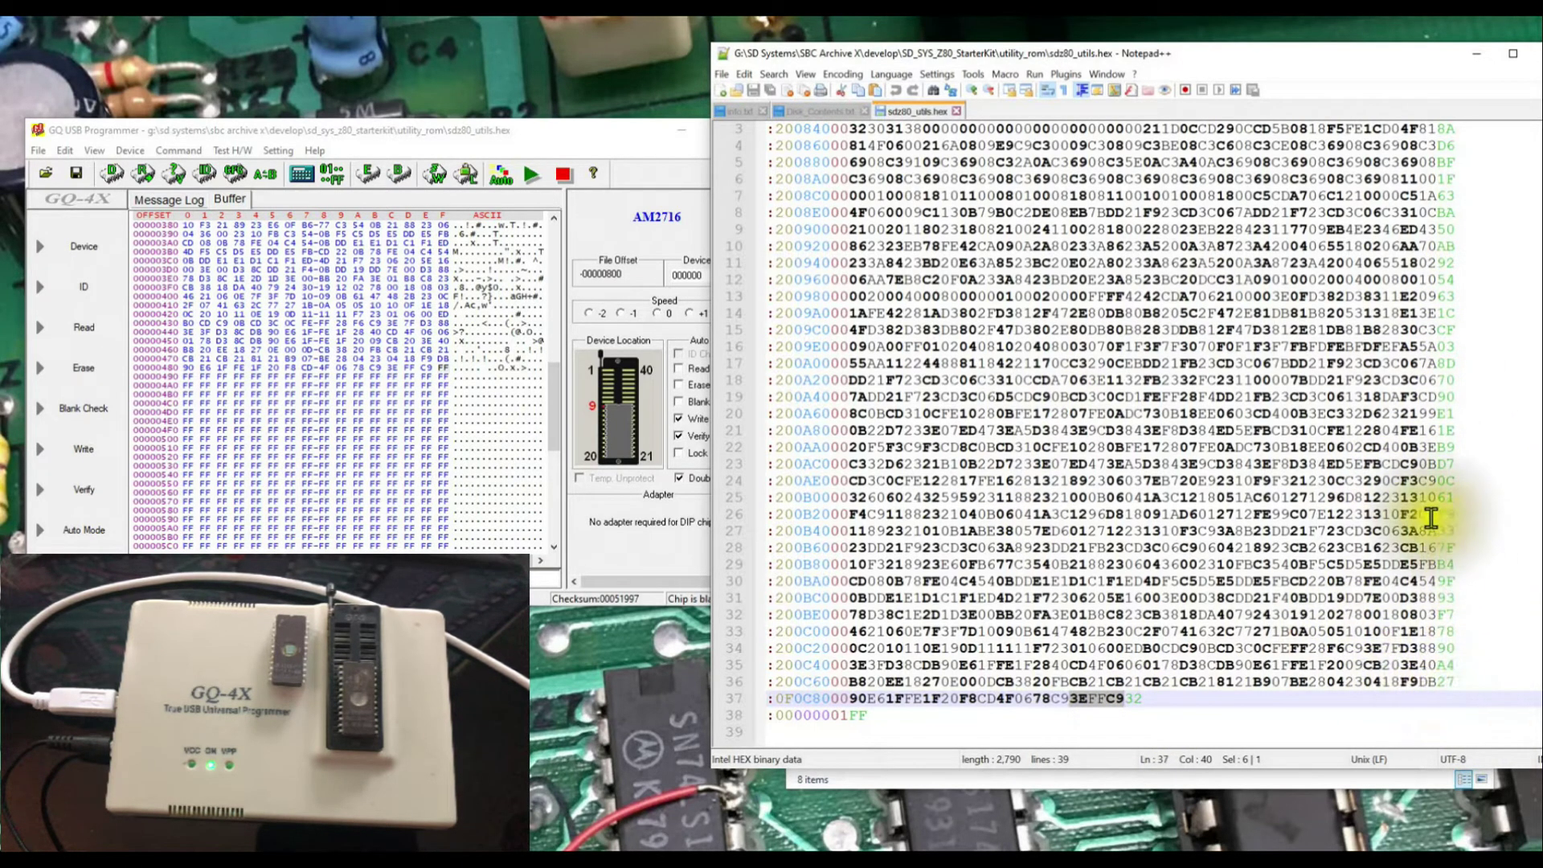
left_click(1124, 720)
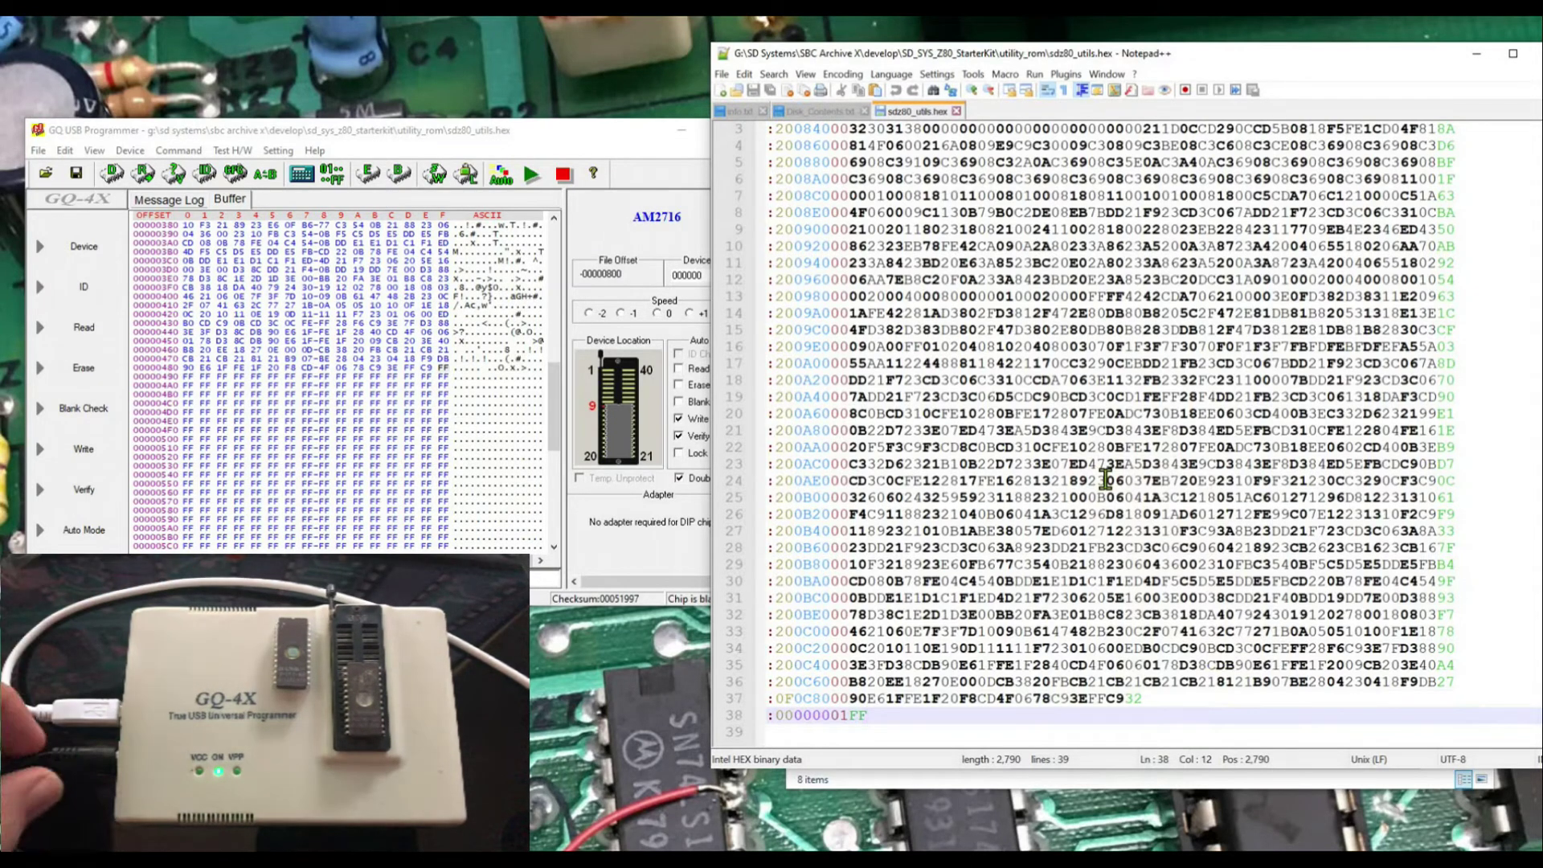
Write the buffer to the AM2716 and verify it, buffer checksum 00051997
left_click(426, 133)
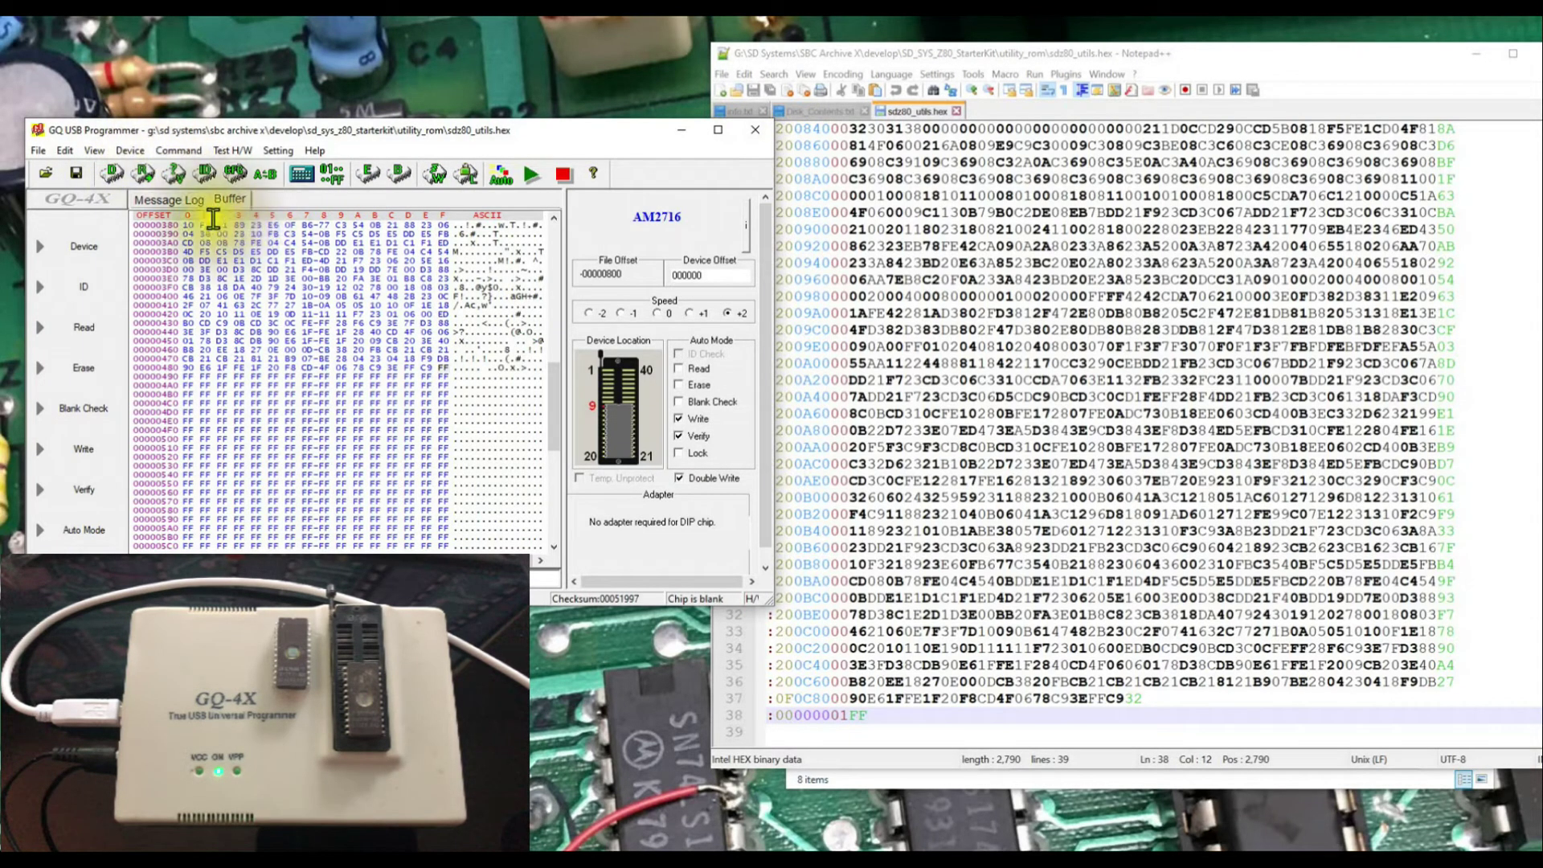
left_click(432, 180)
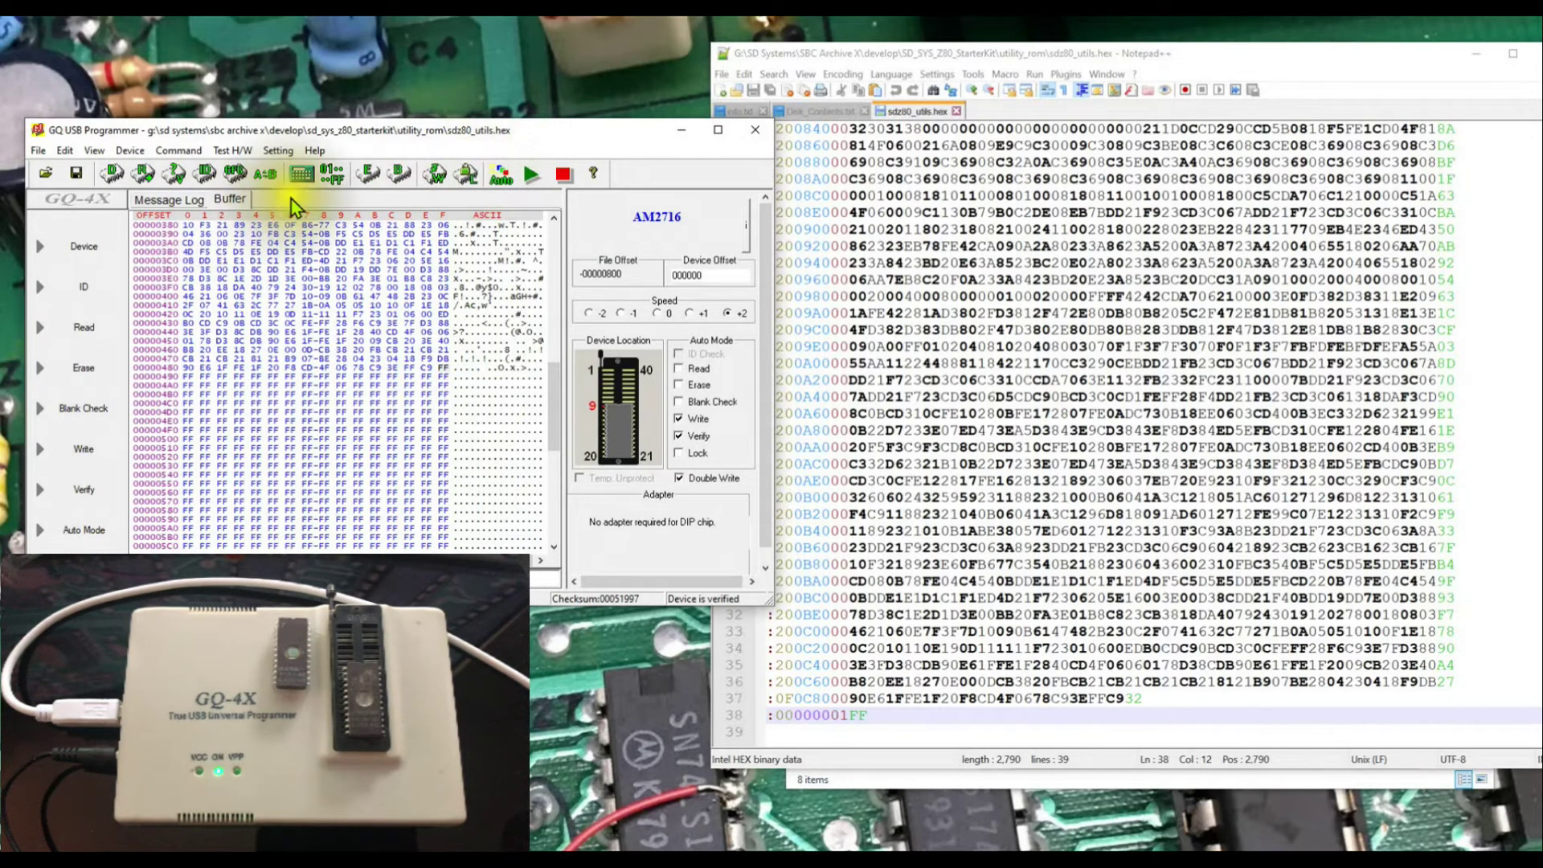
left_click(175, 173)
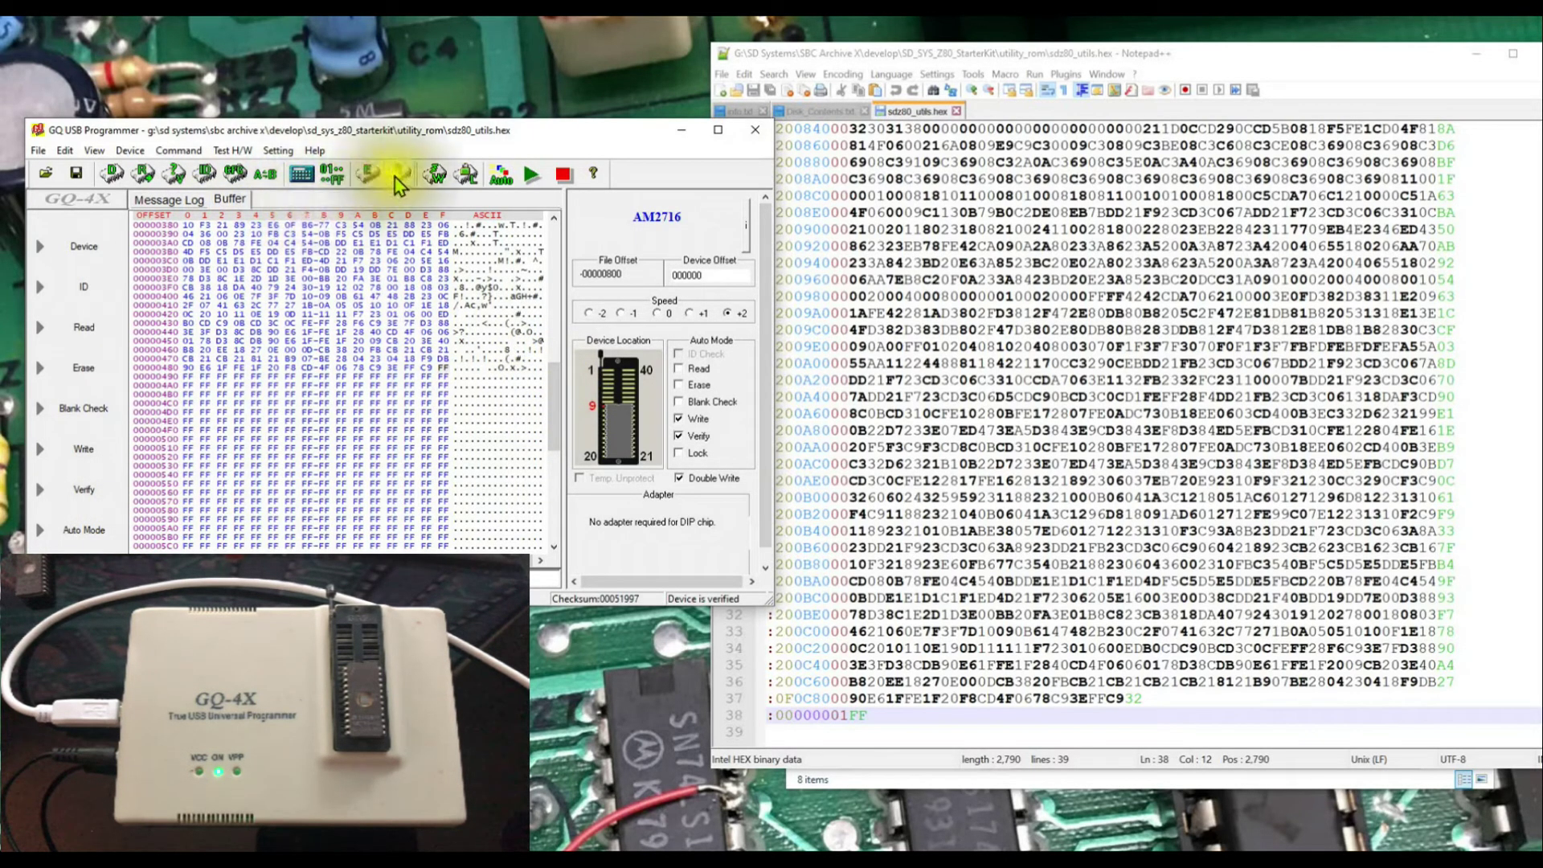
Write the buffer to the newly inserted 2716 chip, then write again to the next chip
left_click(434, 175)
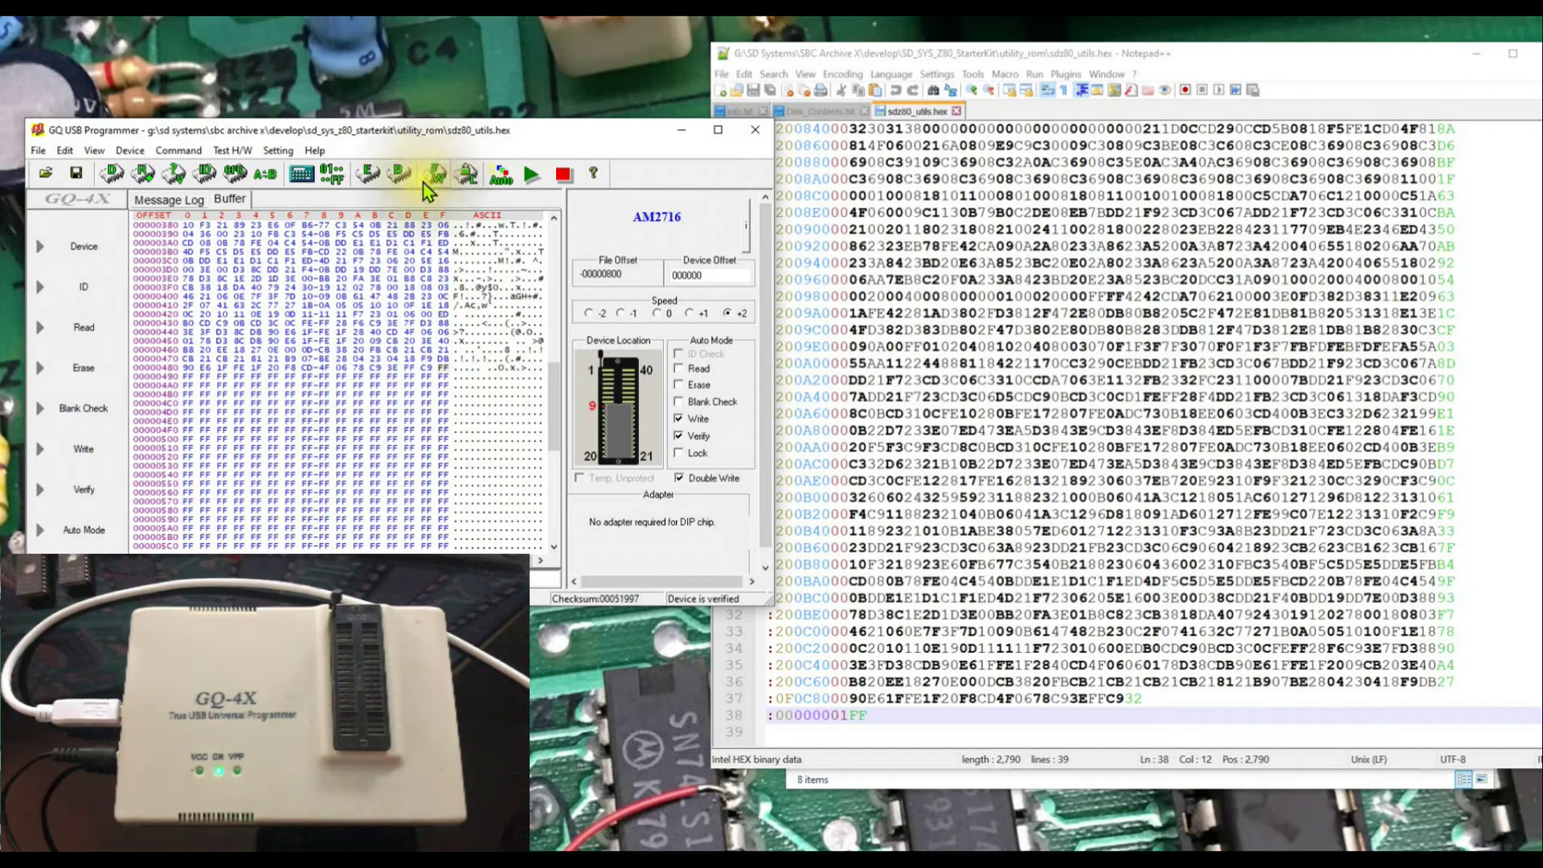
left_click(431, 179)
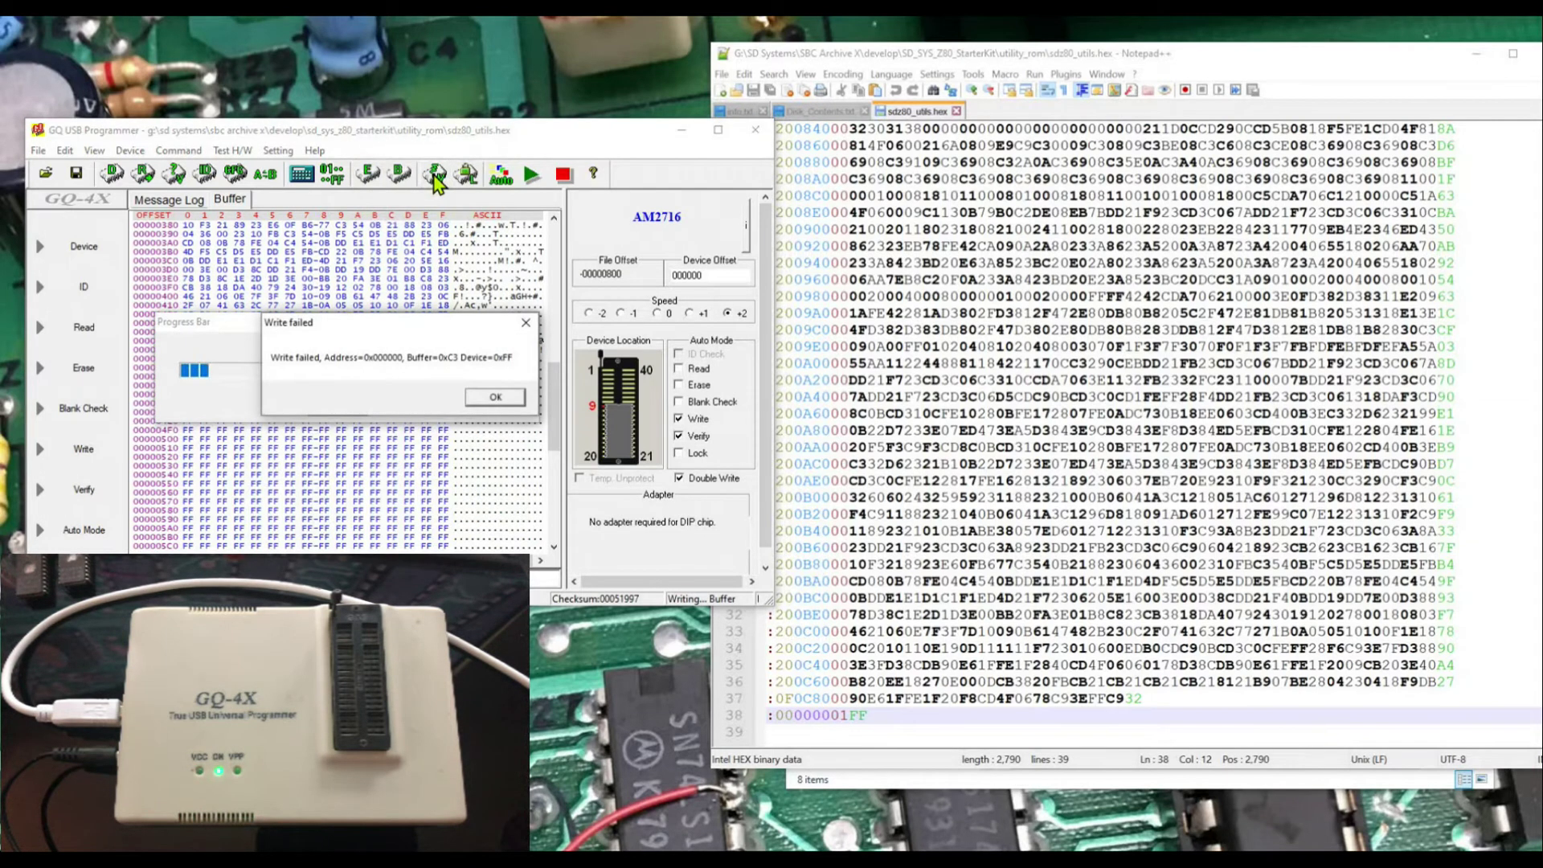
Dismiss the Write failed error at address 0x000000
left_click(496, 397)
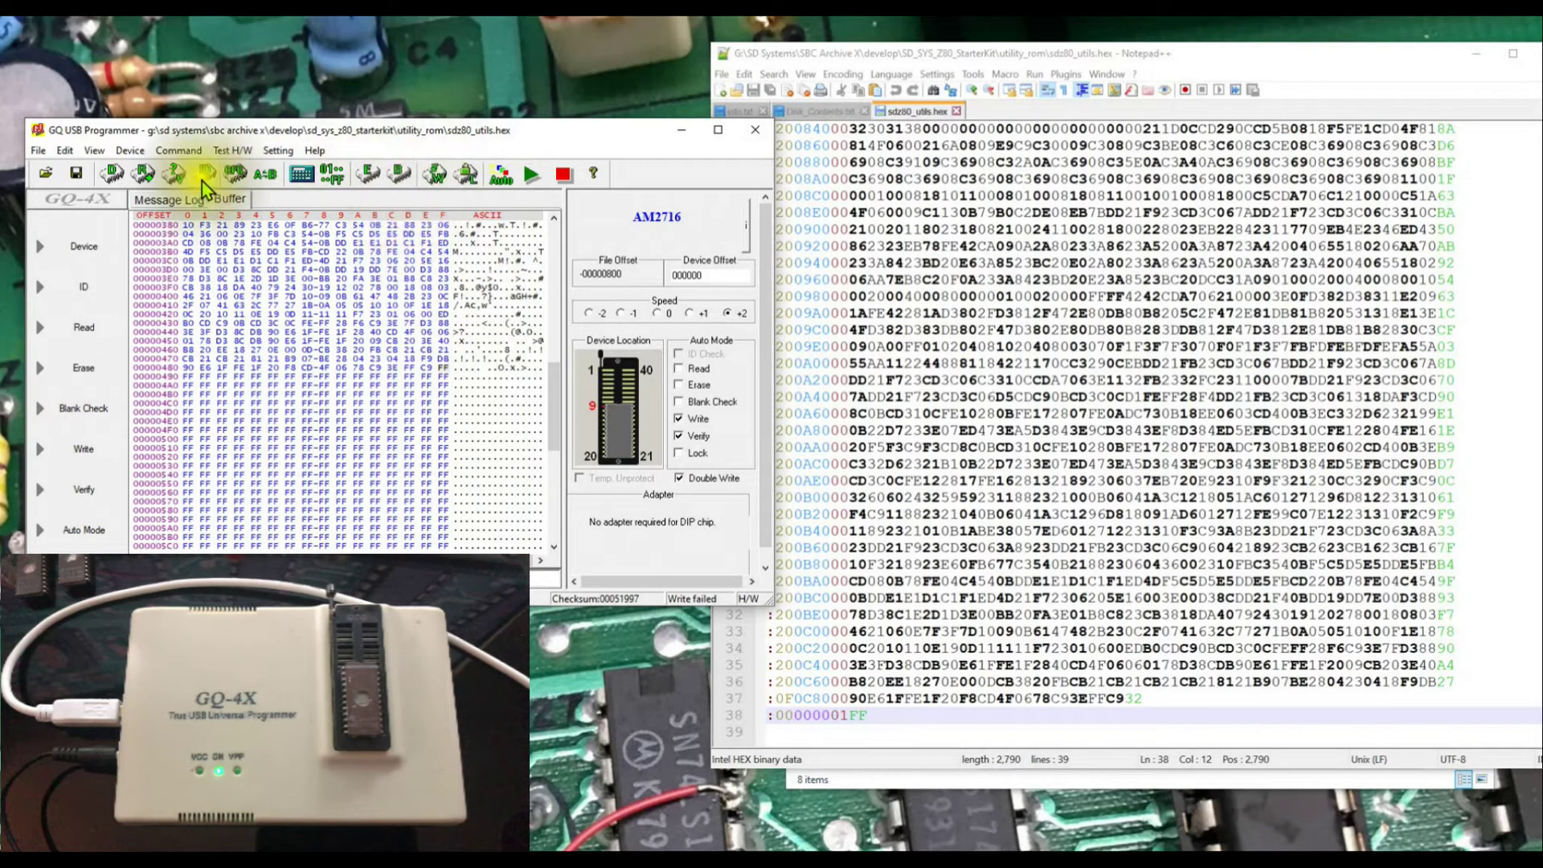
Verify the chip, dismiss the Verify Failed box, and switch the target to MM2716 via a '2716' search
left_click(175, 174)
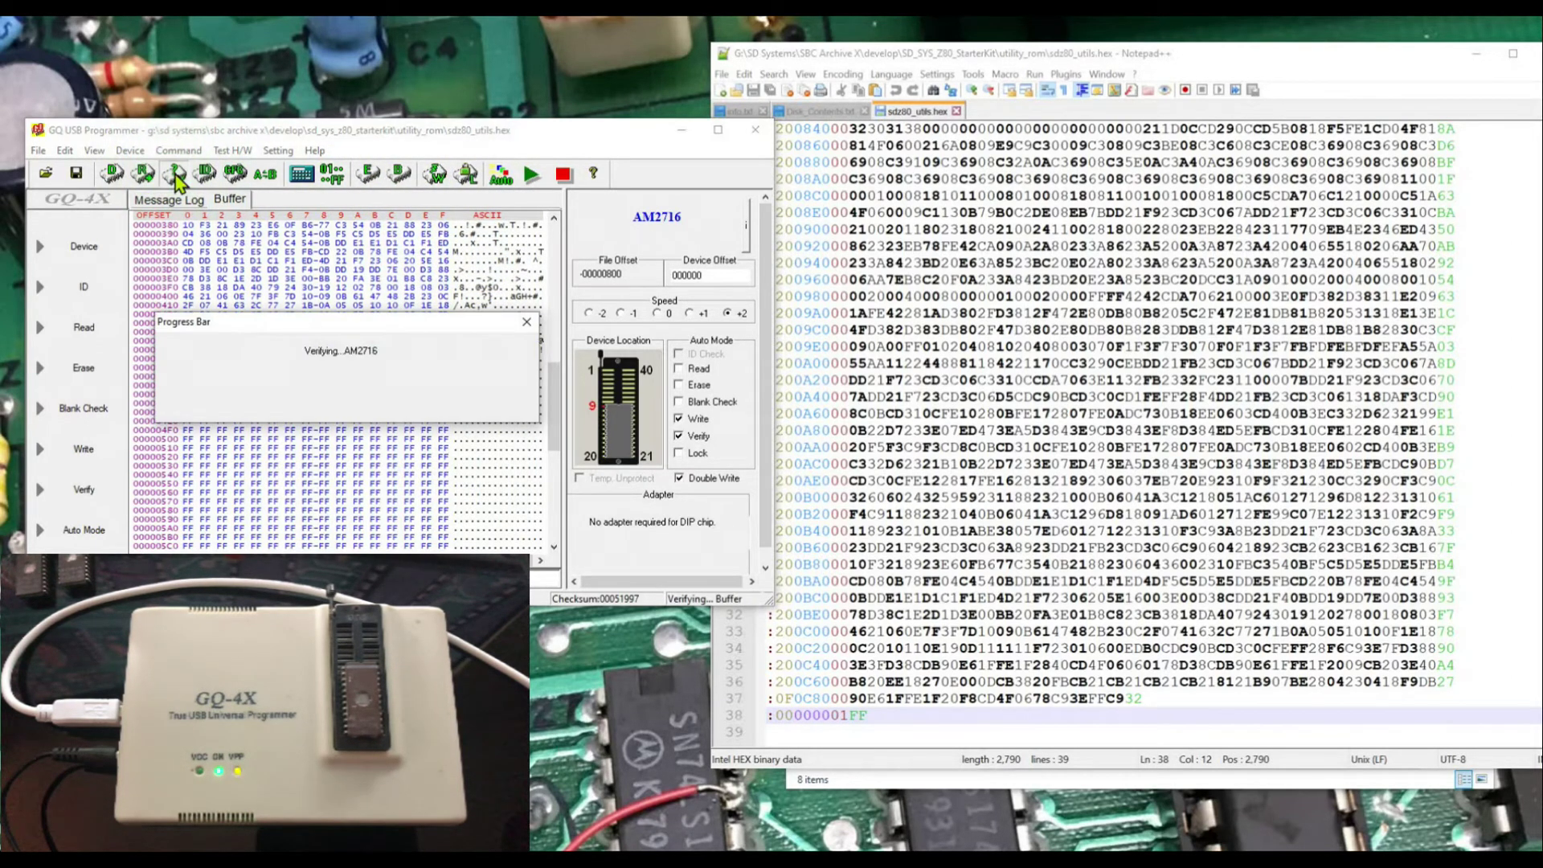
left_click(486, 400)
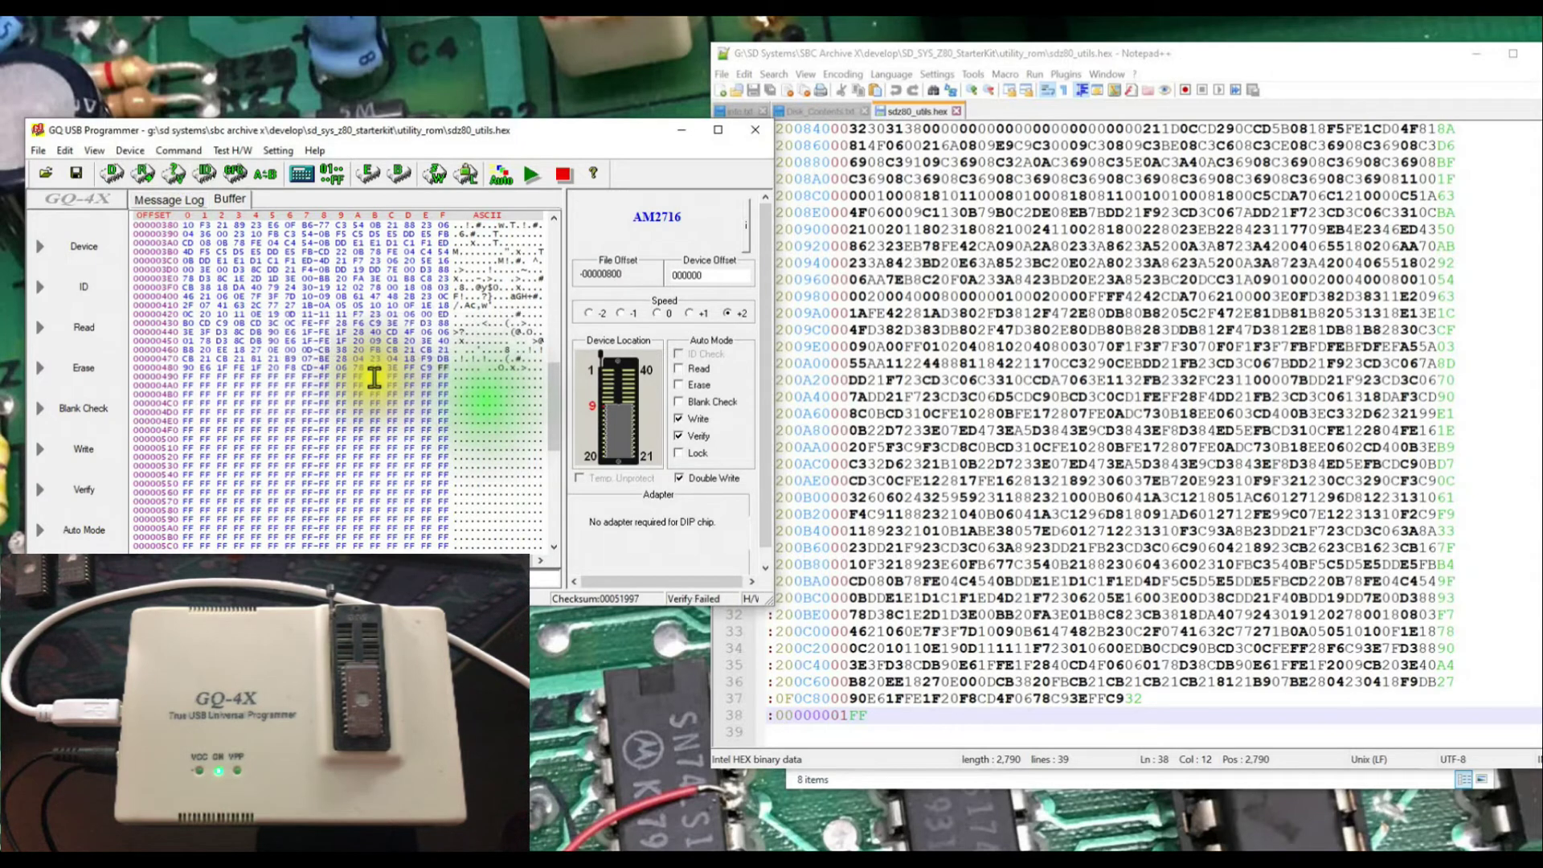
left_click(114, 171)
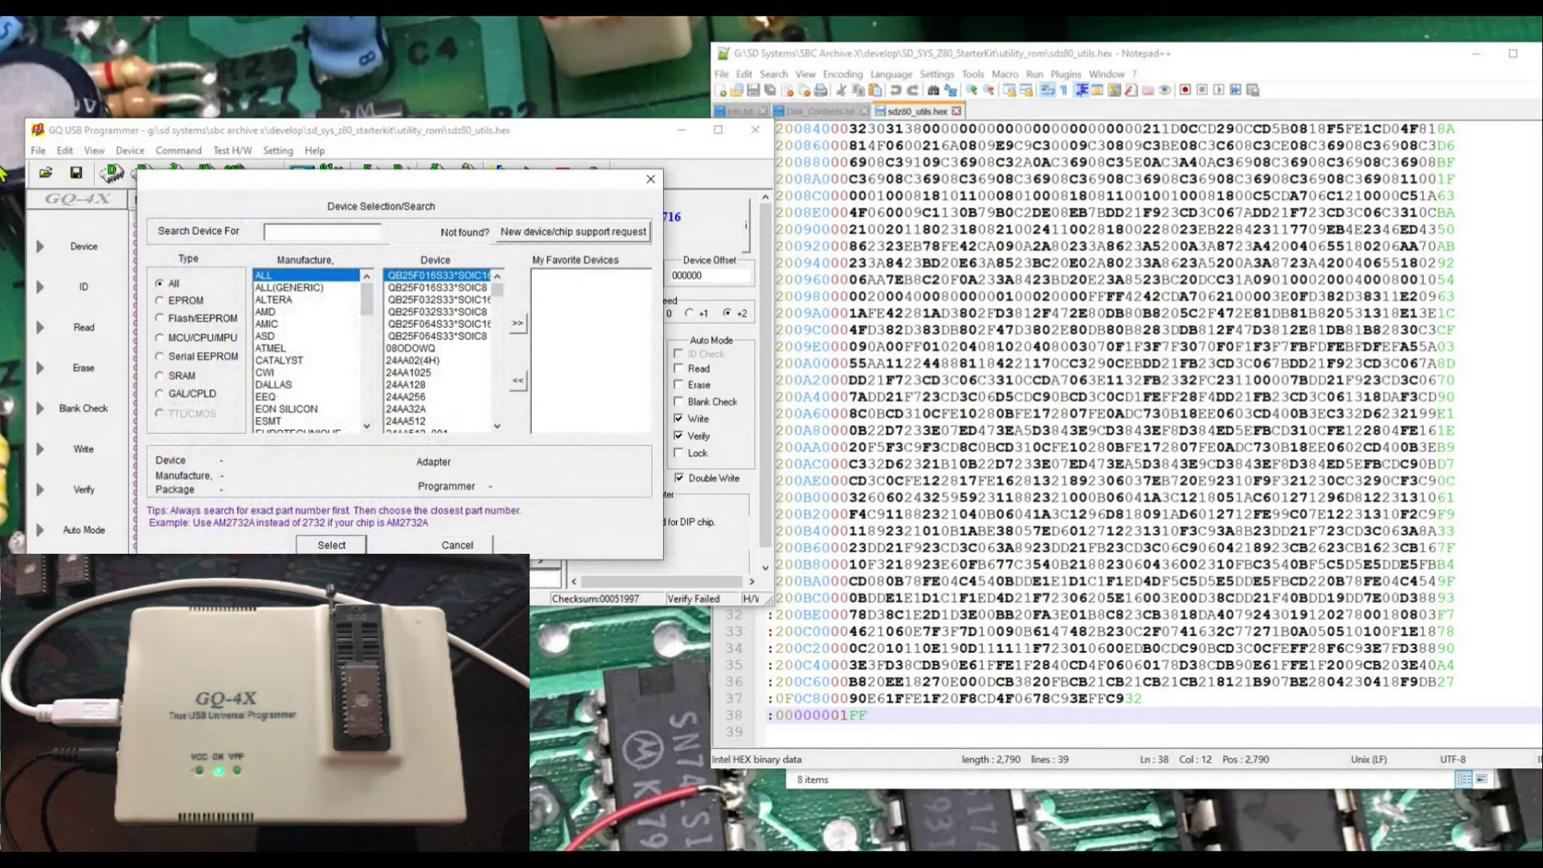
left_click(346, 230)
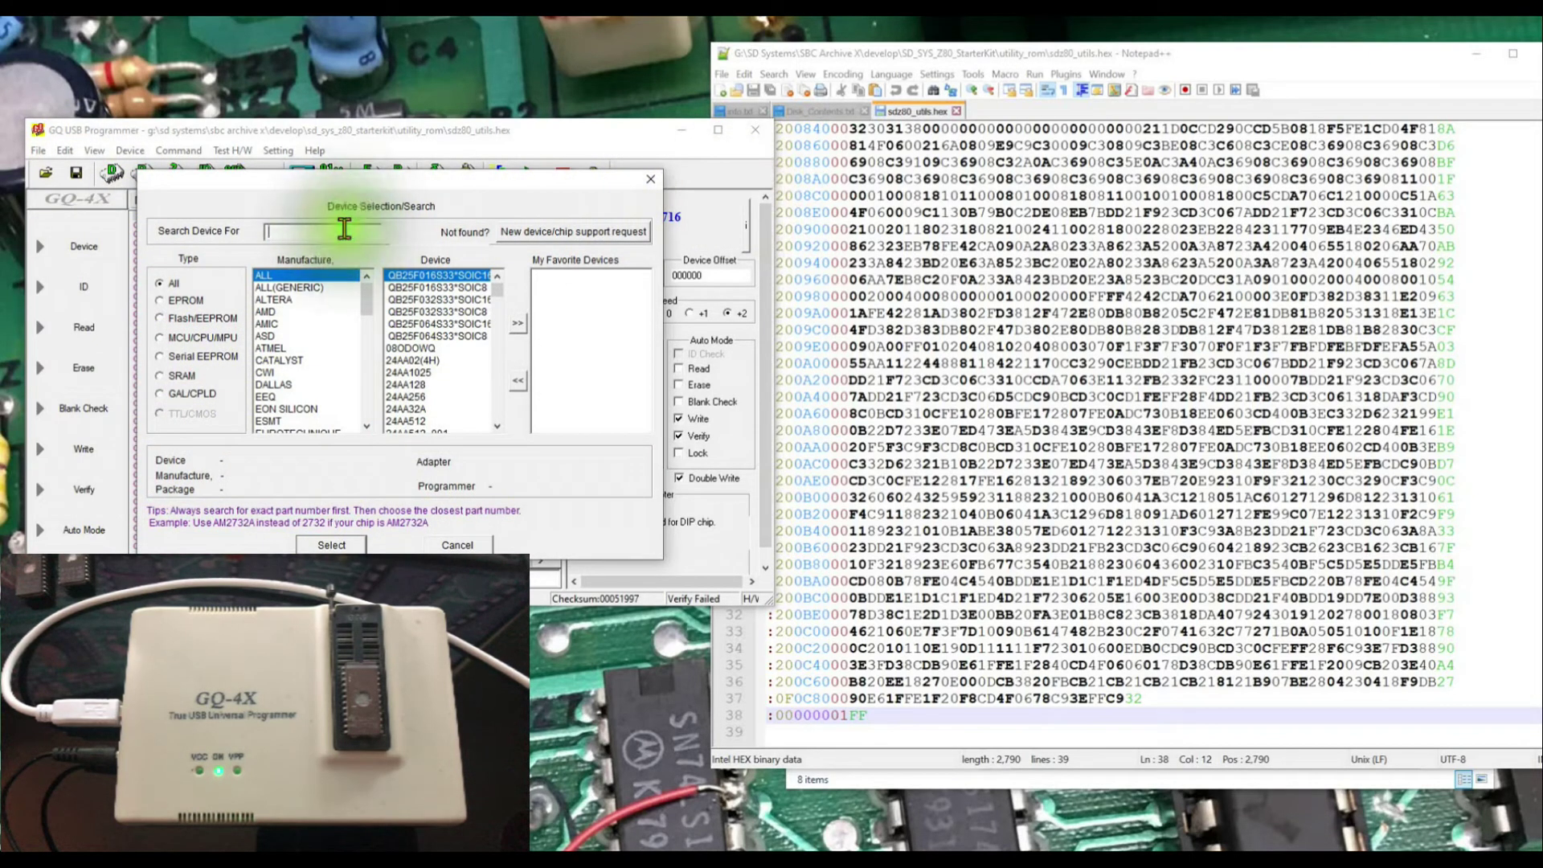
type("mn2716")
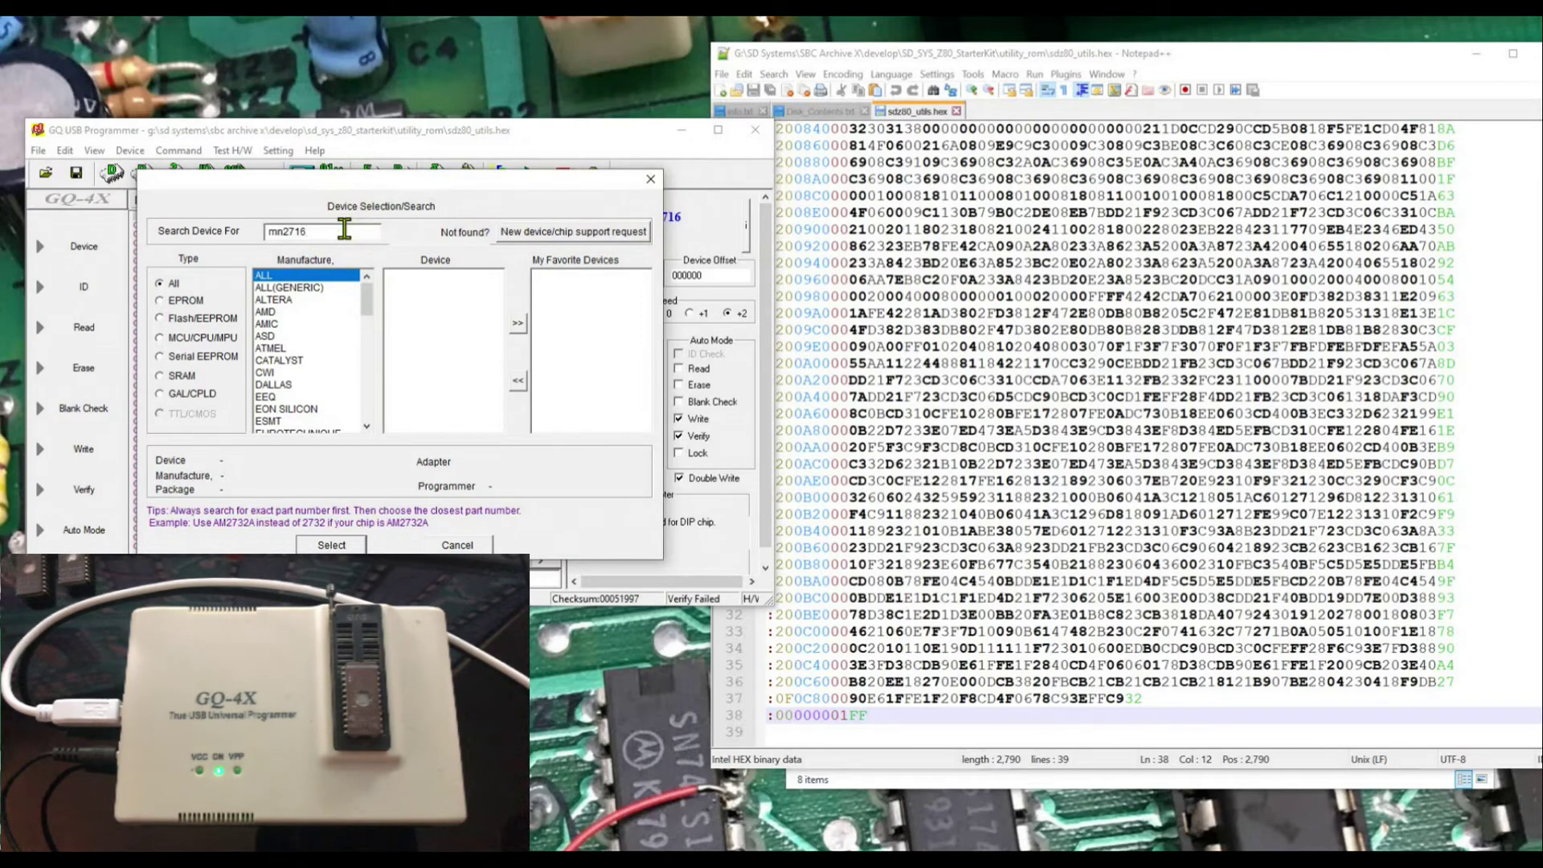
key("BackSpace")
key("BackSpace")
key("BackSpace")
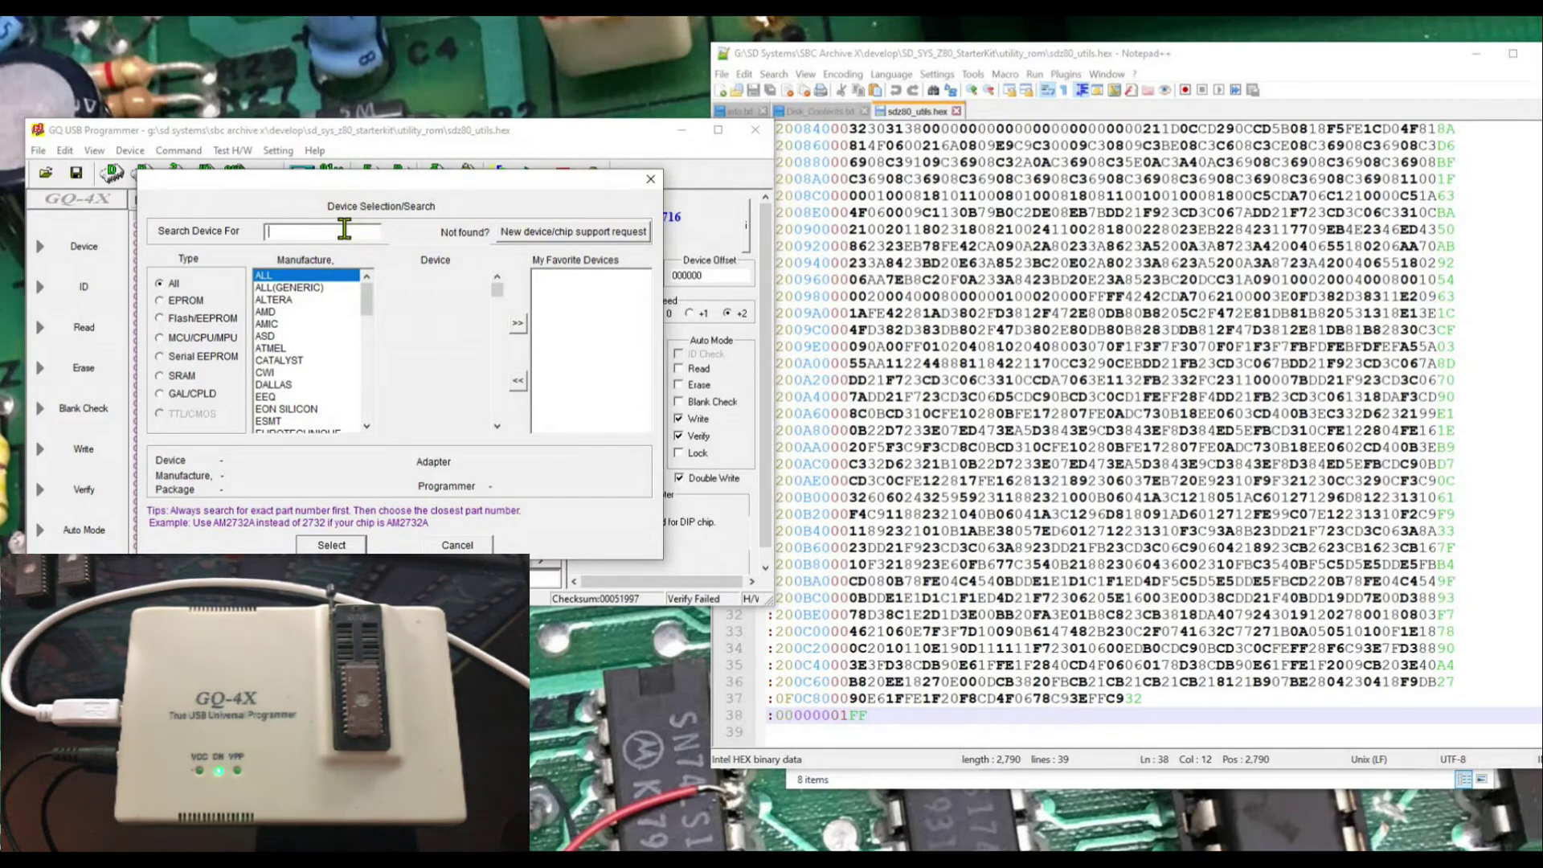
type("271")
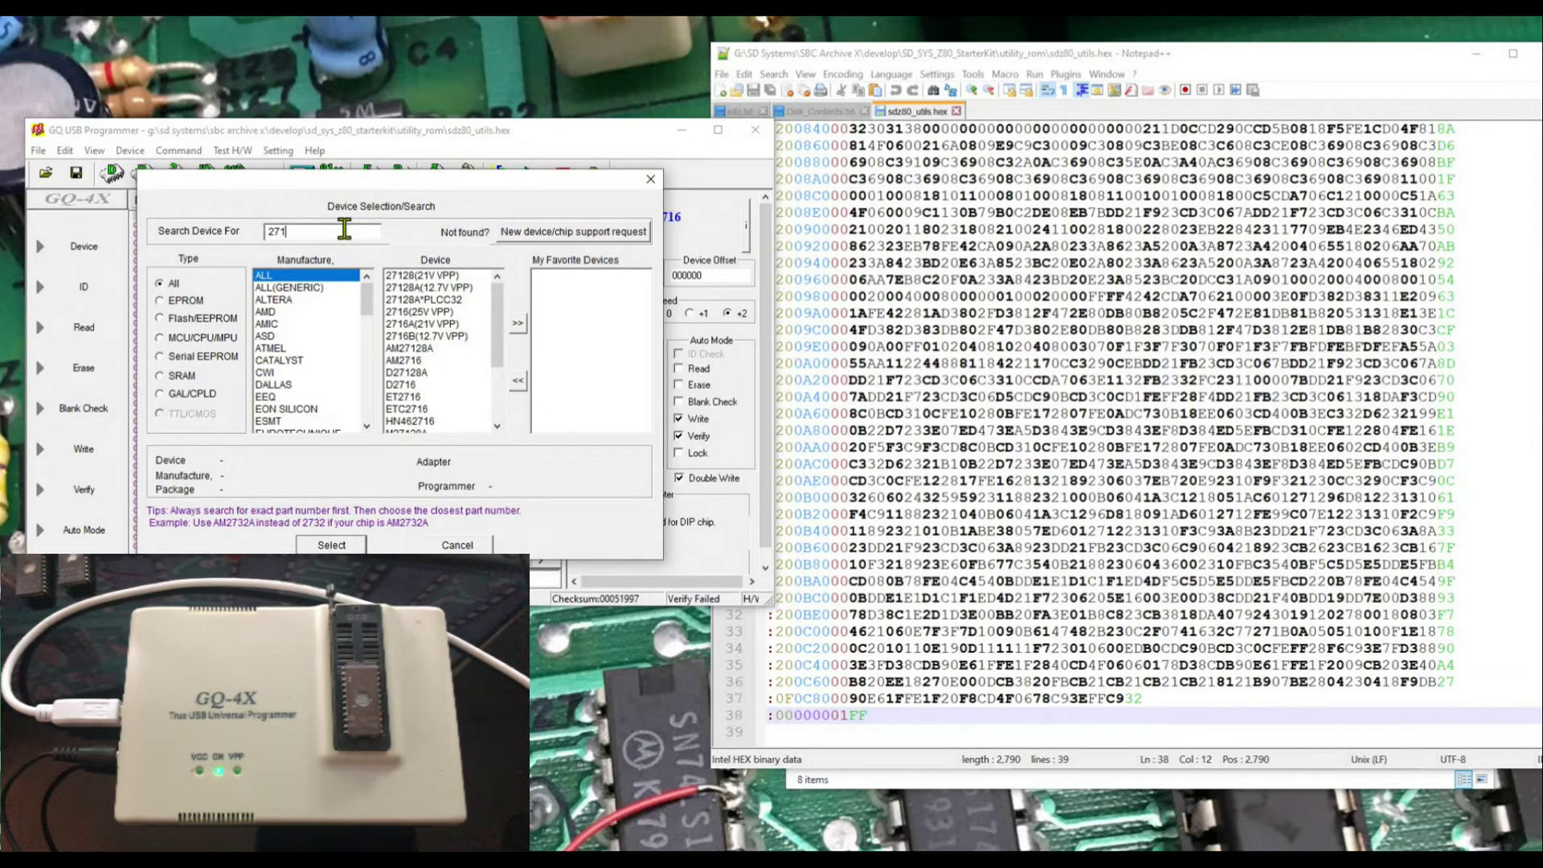
type("6")
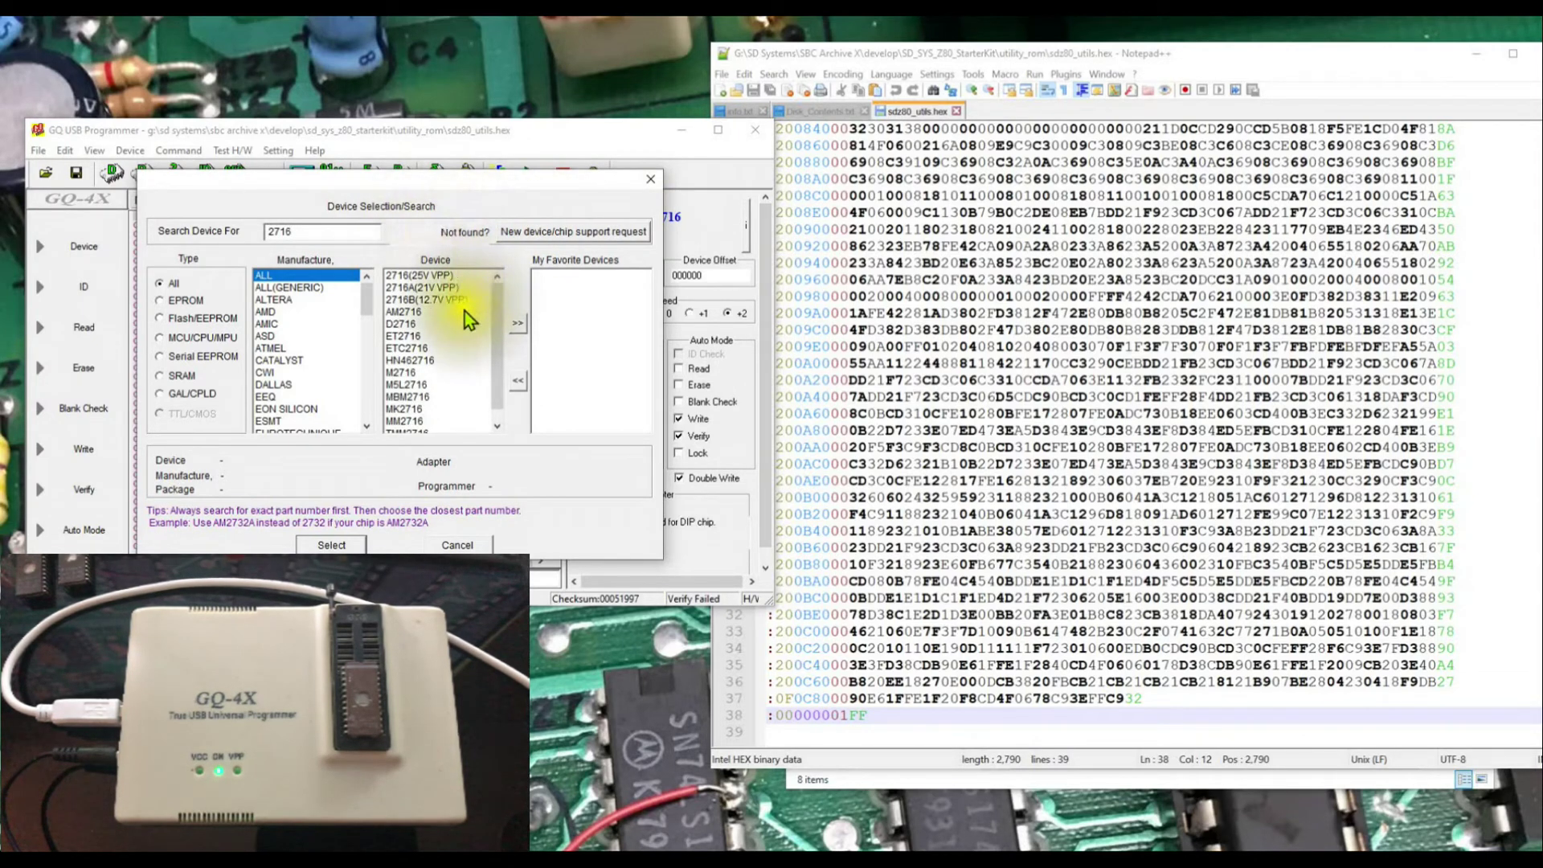
left_click(499, 428)
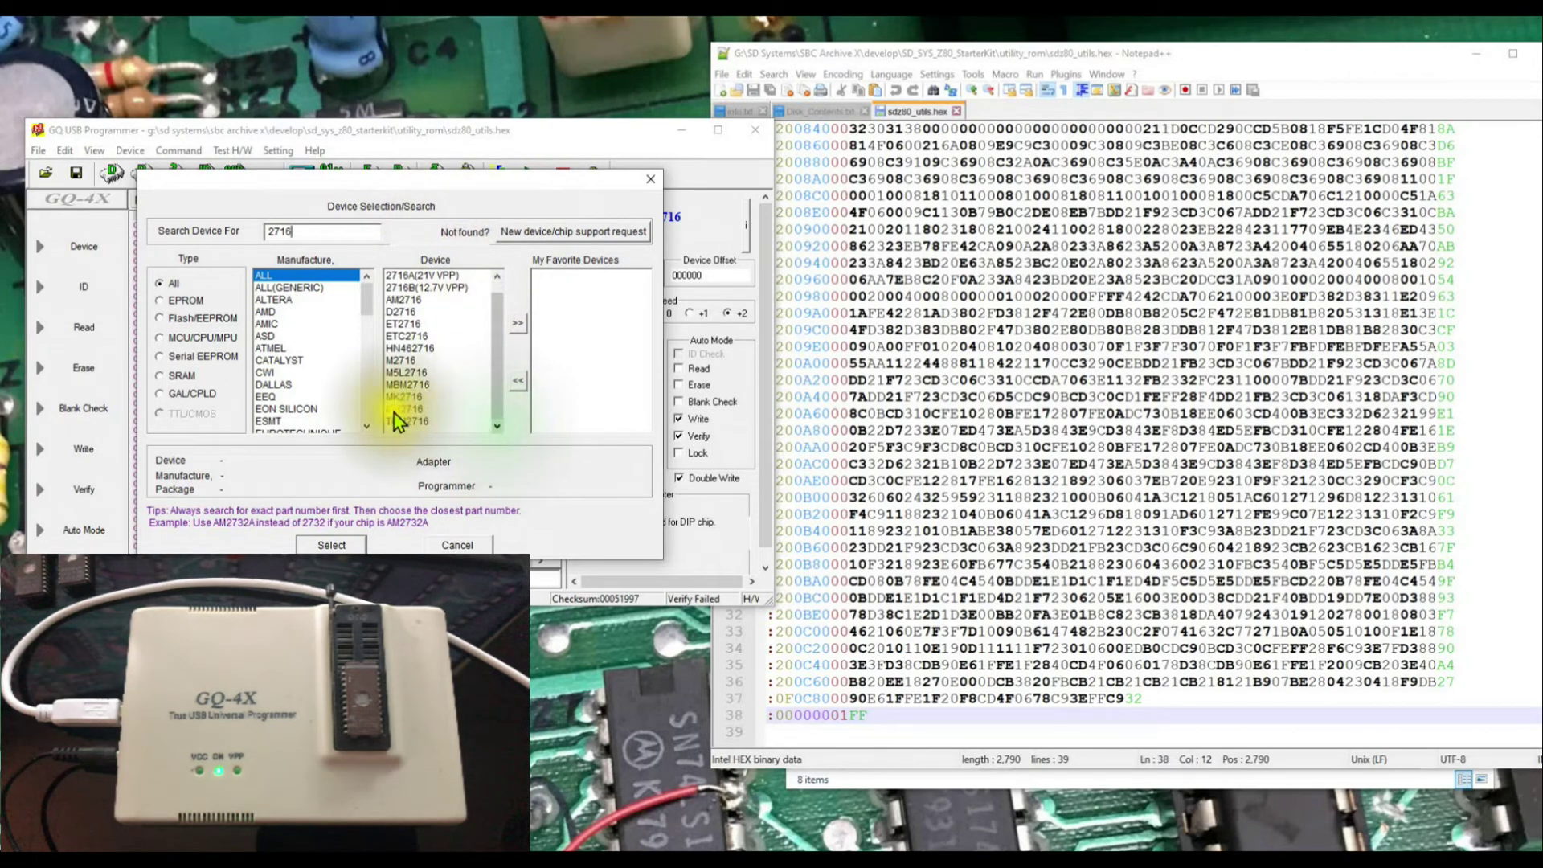
double_click(398, 408)
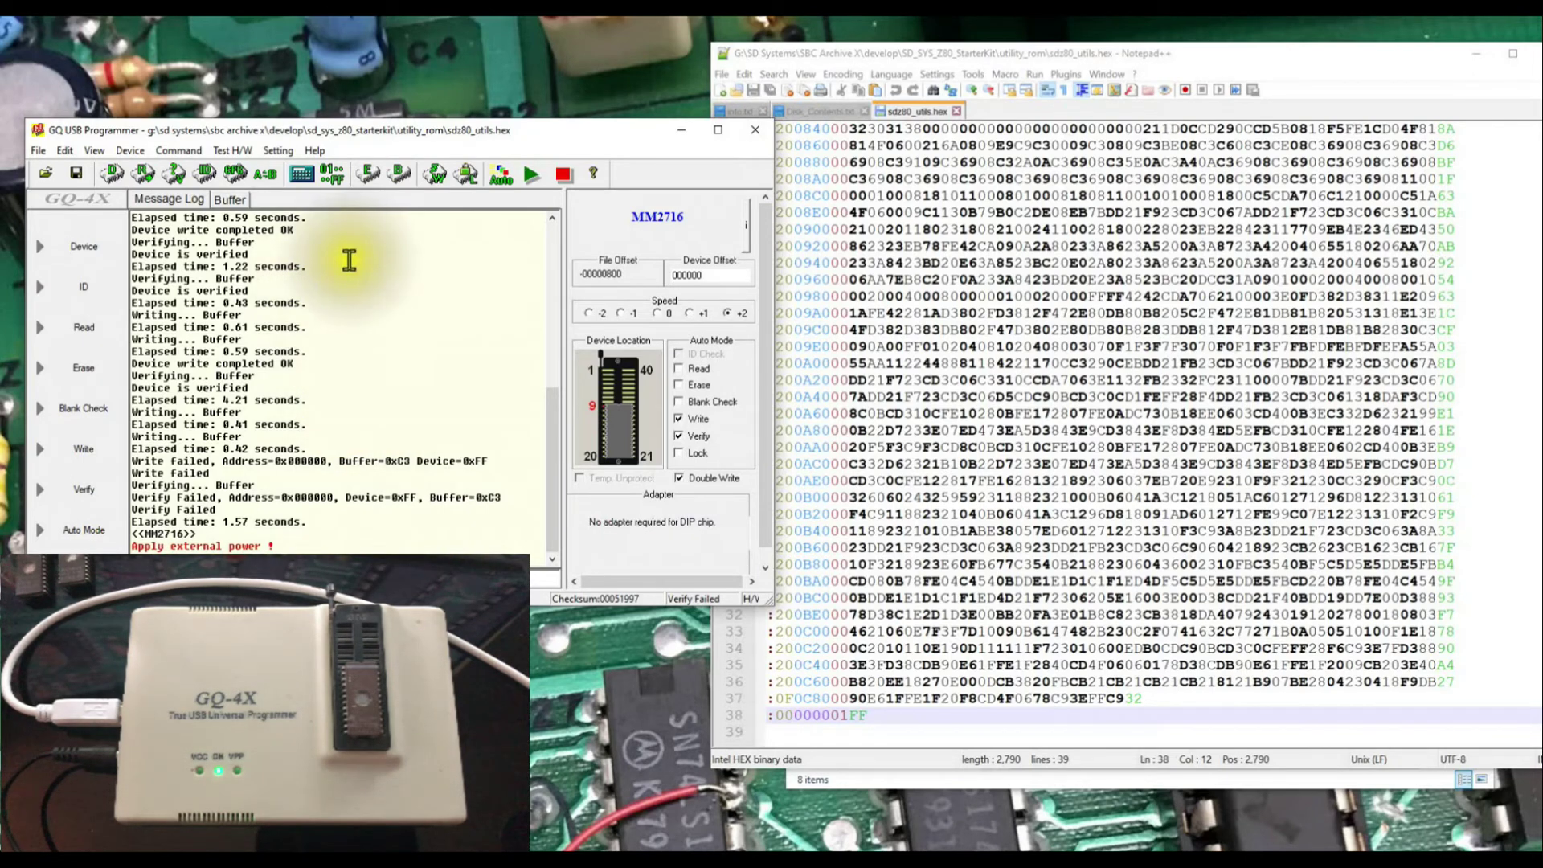
Search '2716' and select the 2716 (25V VPP) device, then show the buffer contents
left_click(111, 174)
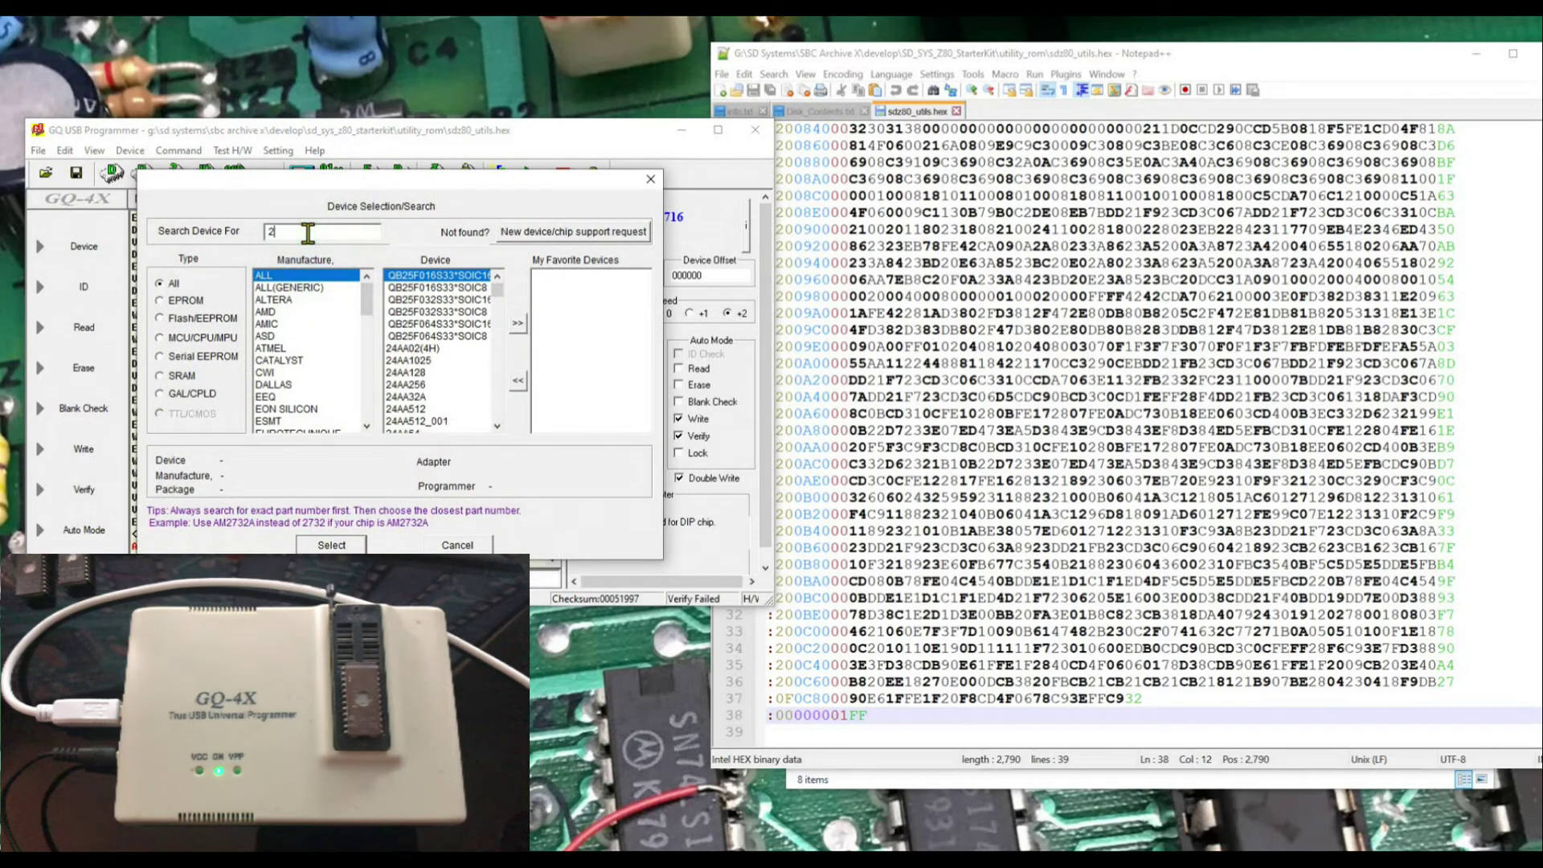
type("2715")
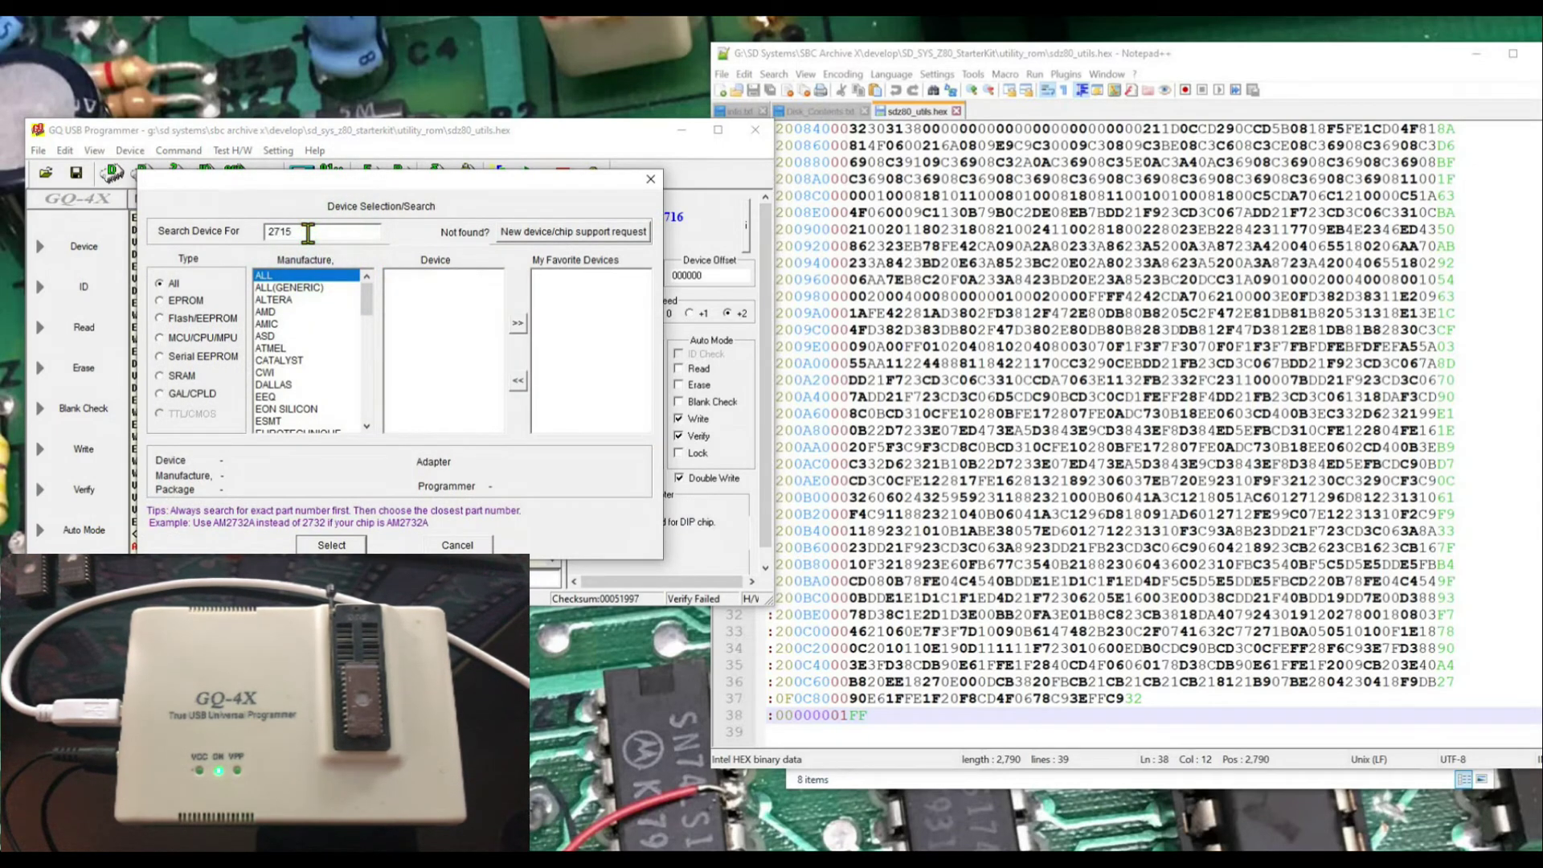
key("BackSpace")
type("6")
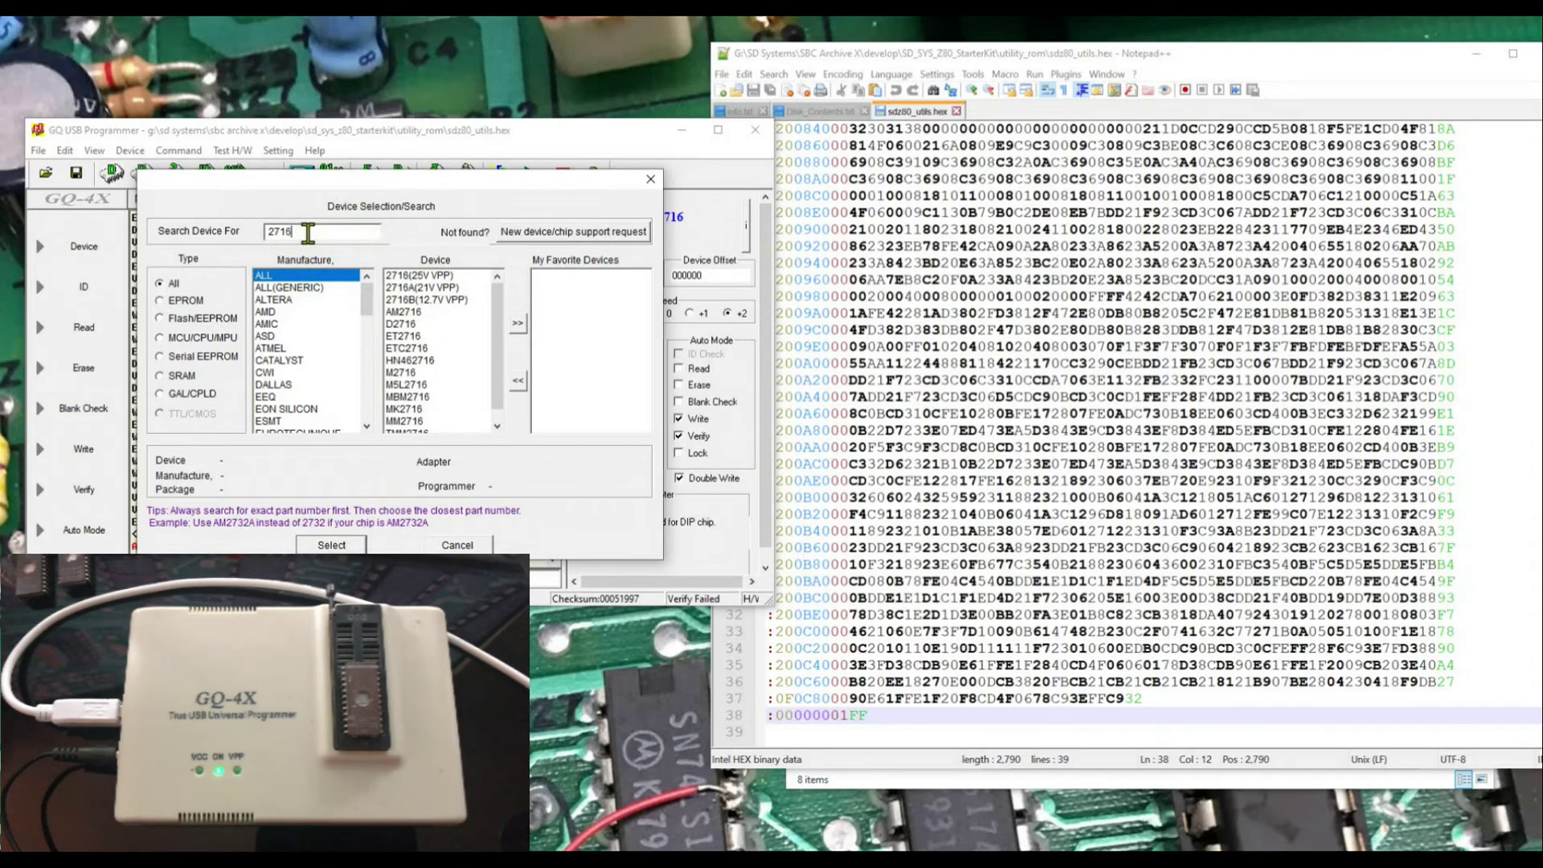
double_click(413, 277)
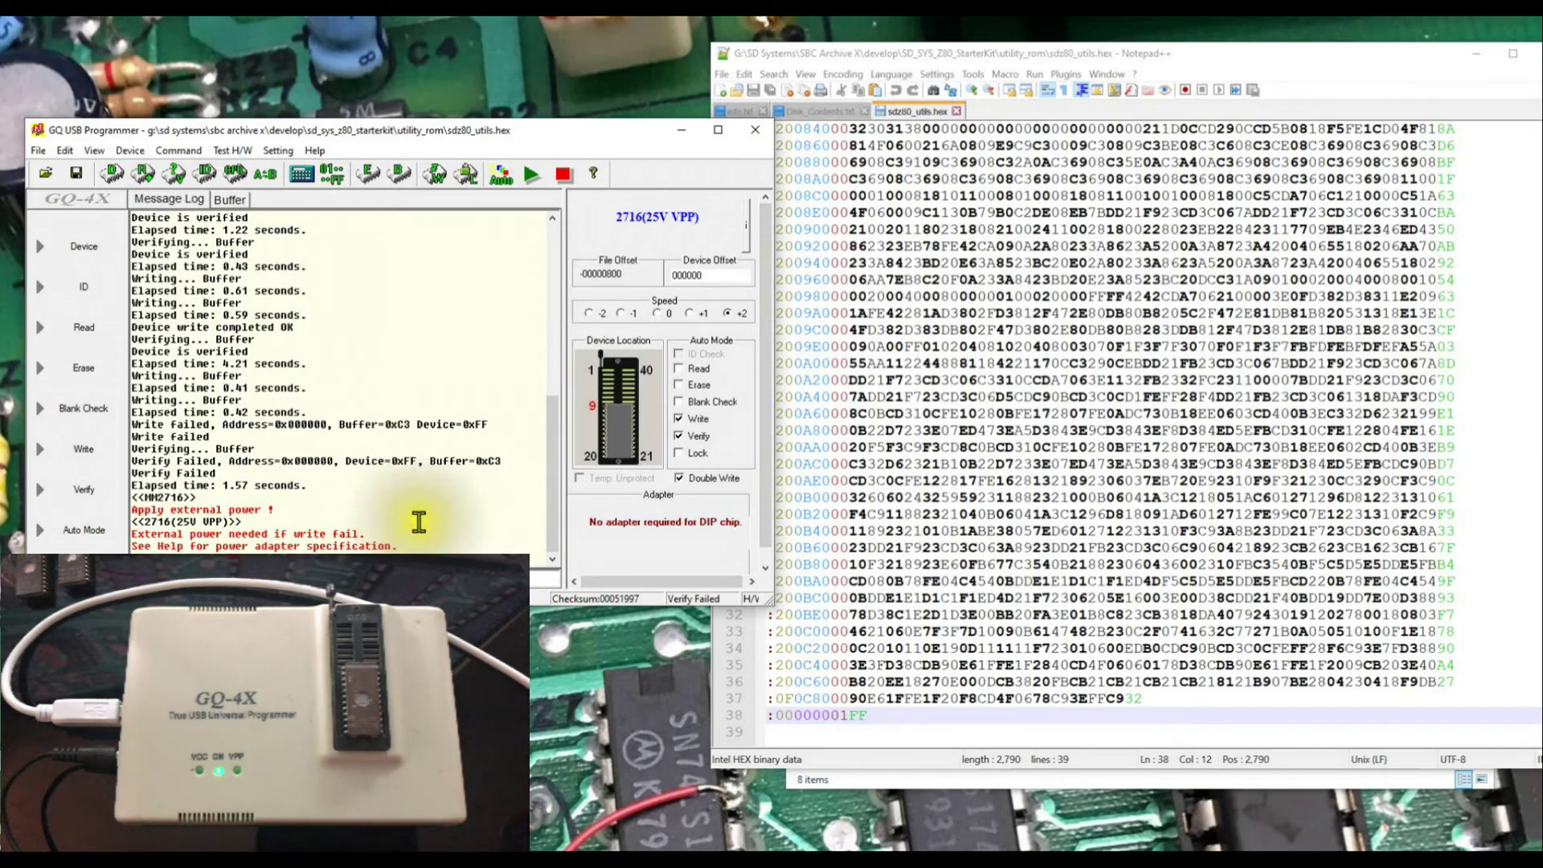
left_click(232, 198)
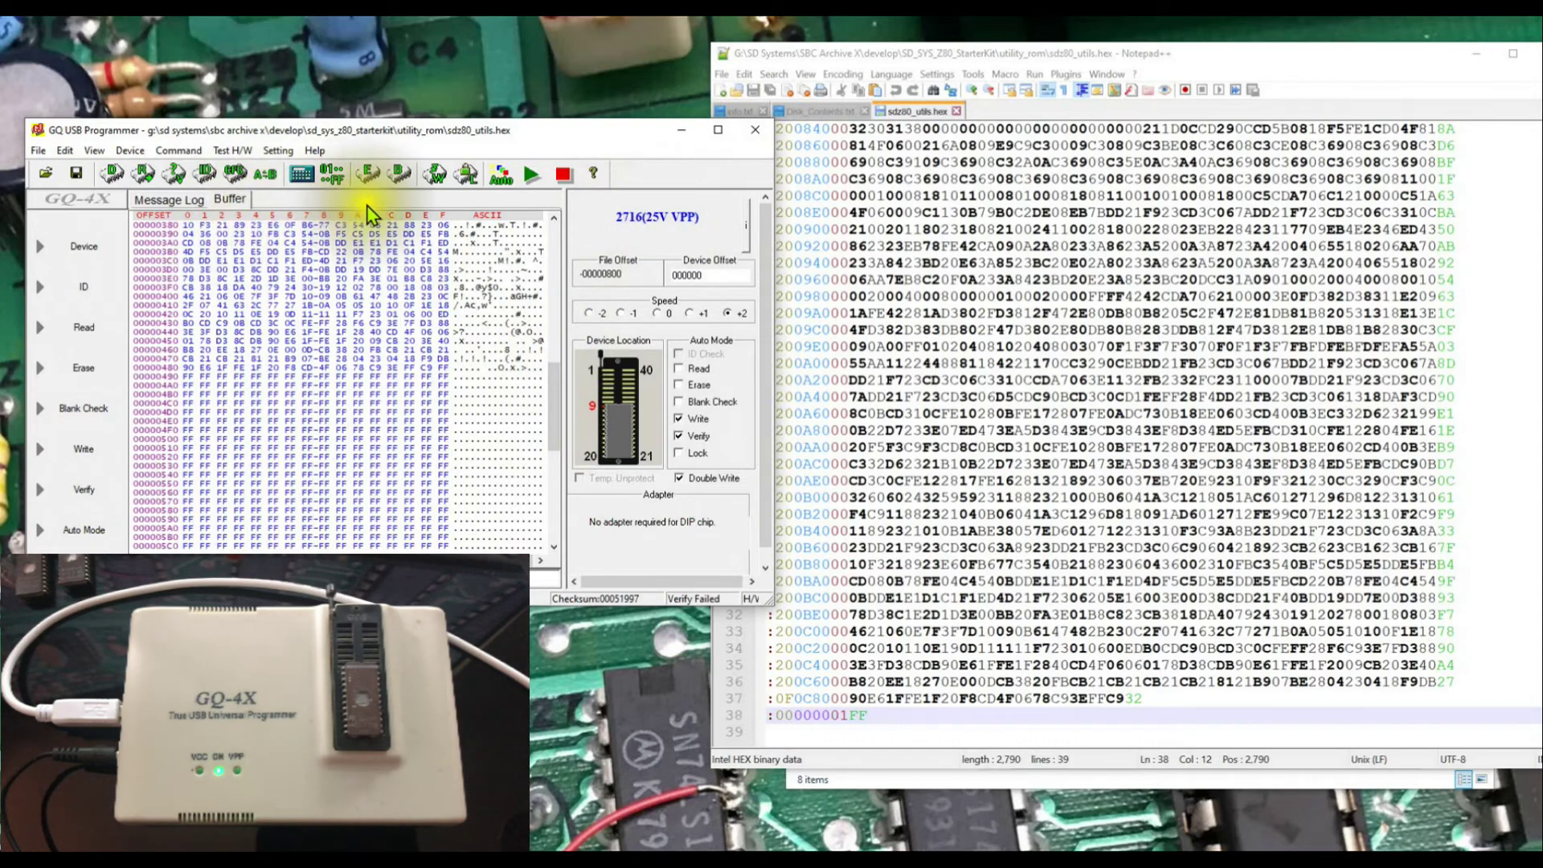
Program the buffer into the 25V-VPP 2716 EPROM, then verify the chip matches the buffer
left_click(434, 177)
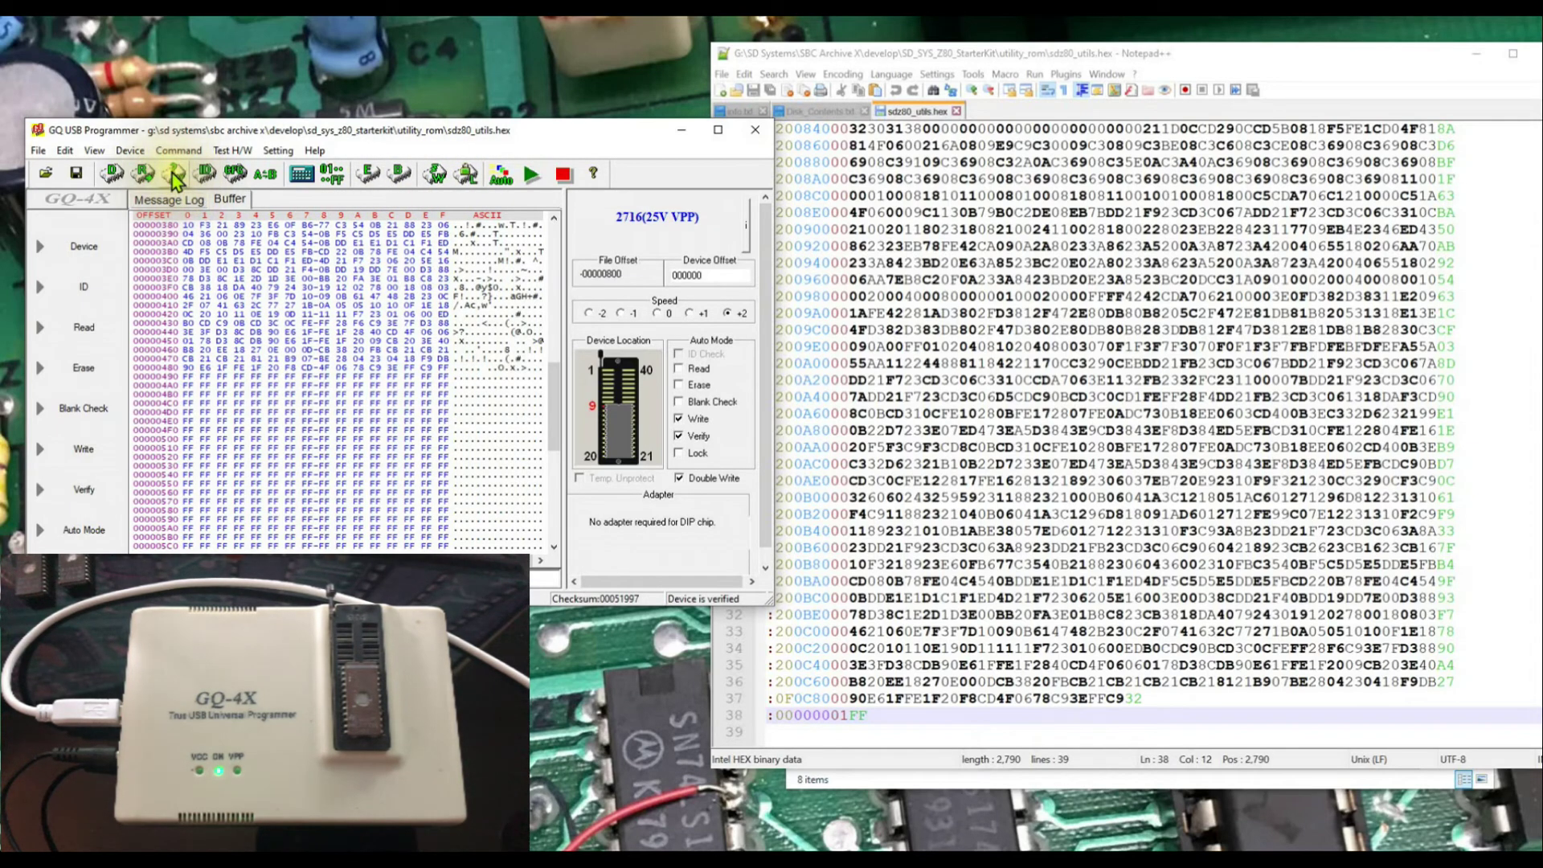
left_click(172, 173)
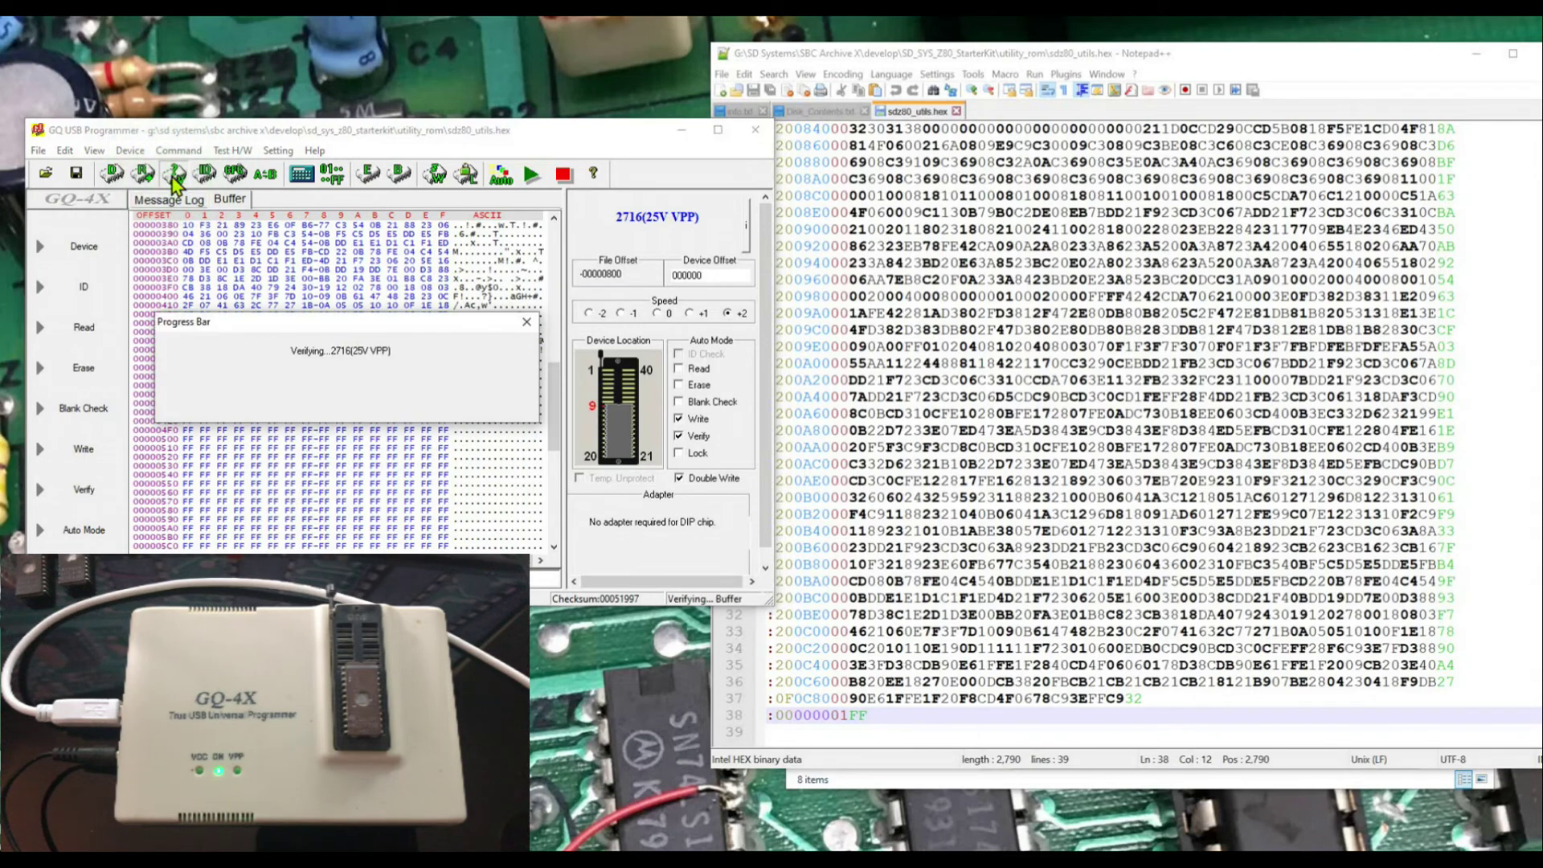